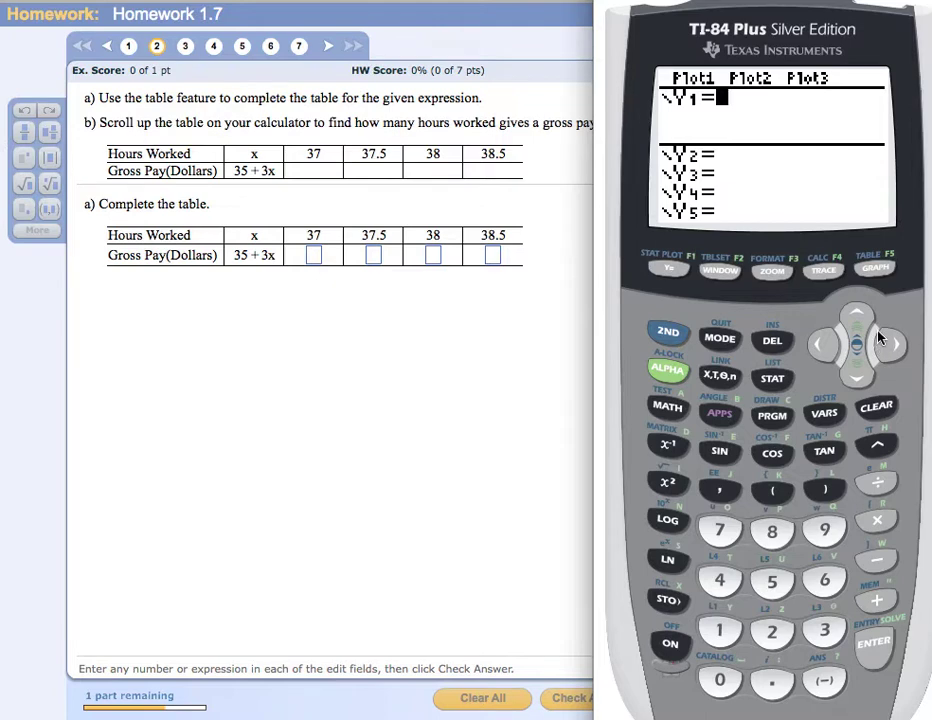
# Enter the gross pay expression 35+3X as function Y1 in the calculator's equation editor
pyautogui.click(668, 332)
pyautogui.click(718, 340)
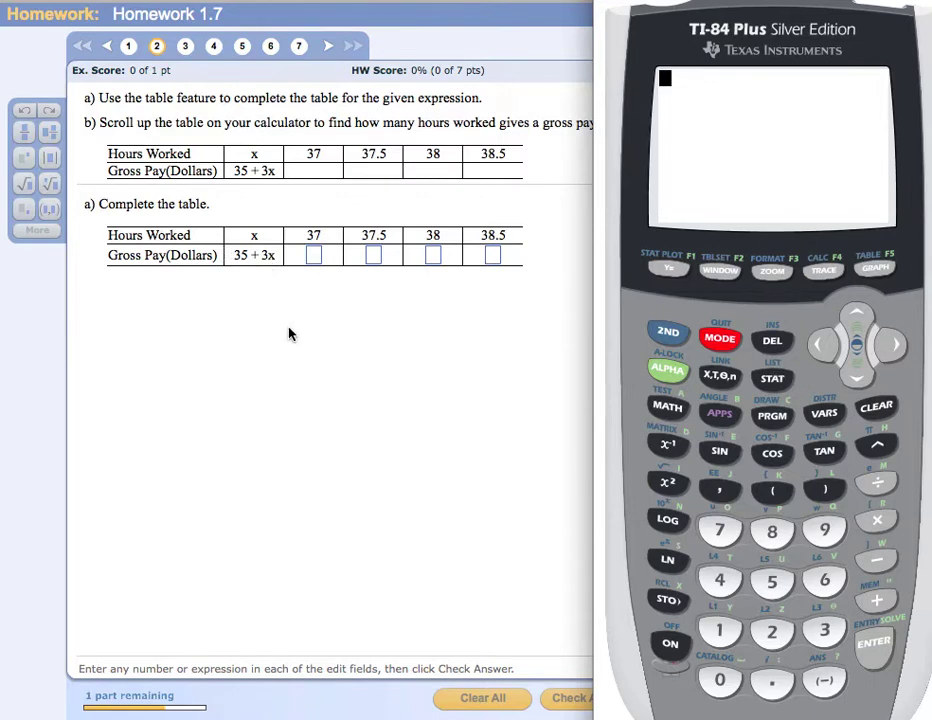
pyautogui.click(671, 273)
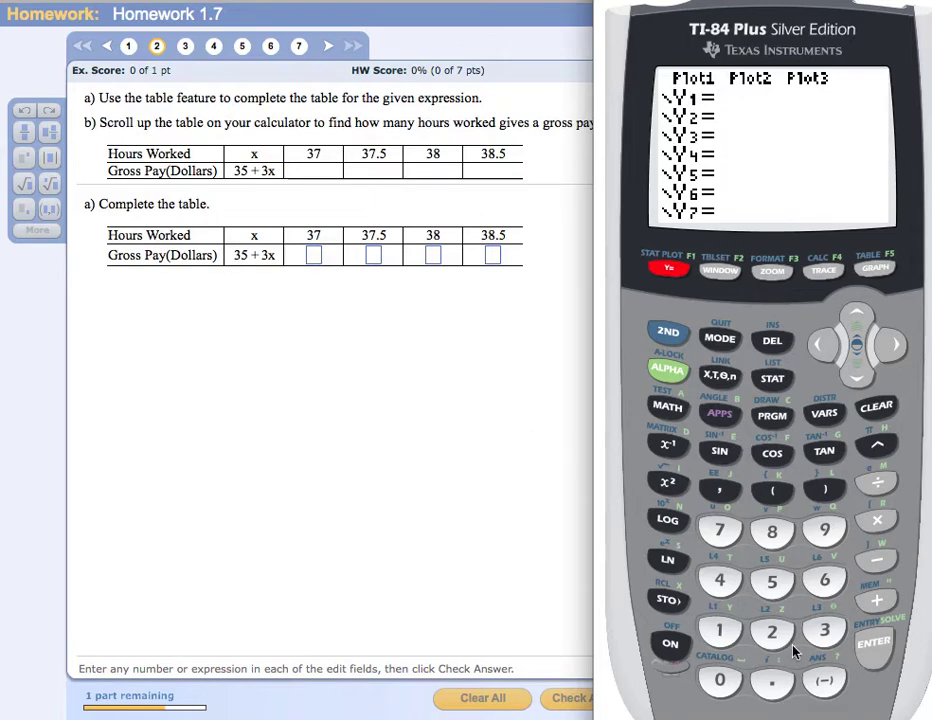
pyautogui.click(826, 631)
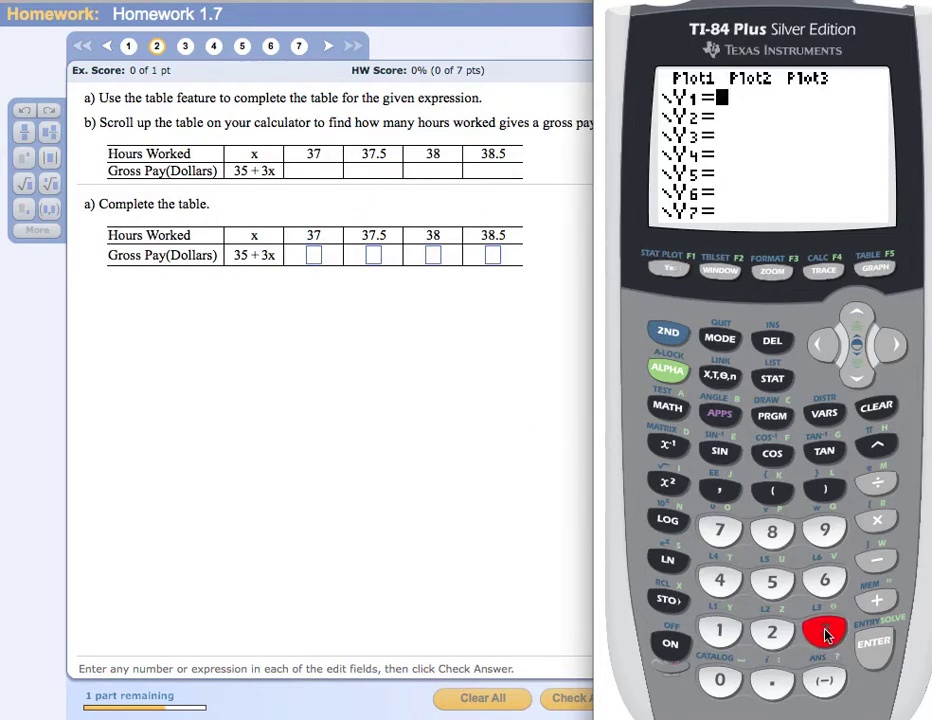
pyautogui.click(771, 585)
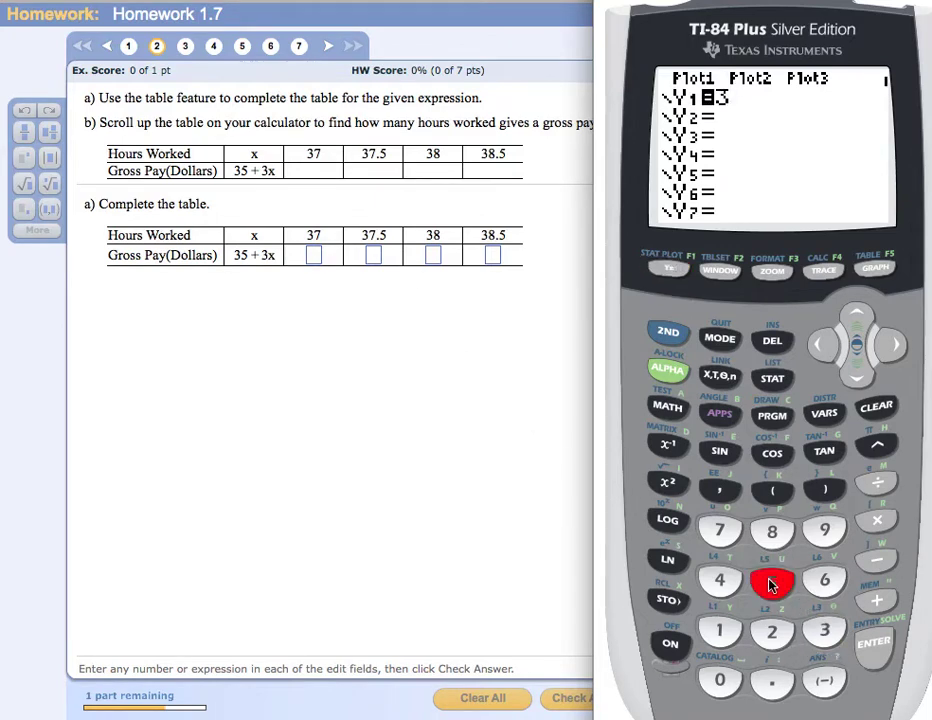
pyautogui.click(877, 601)
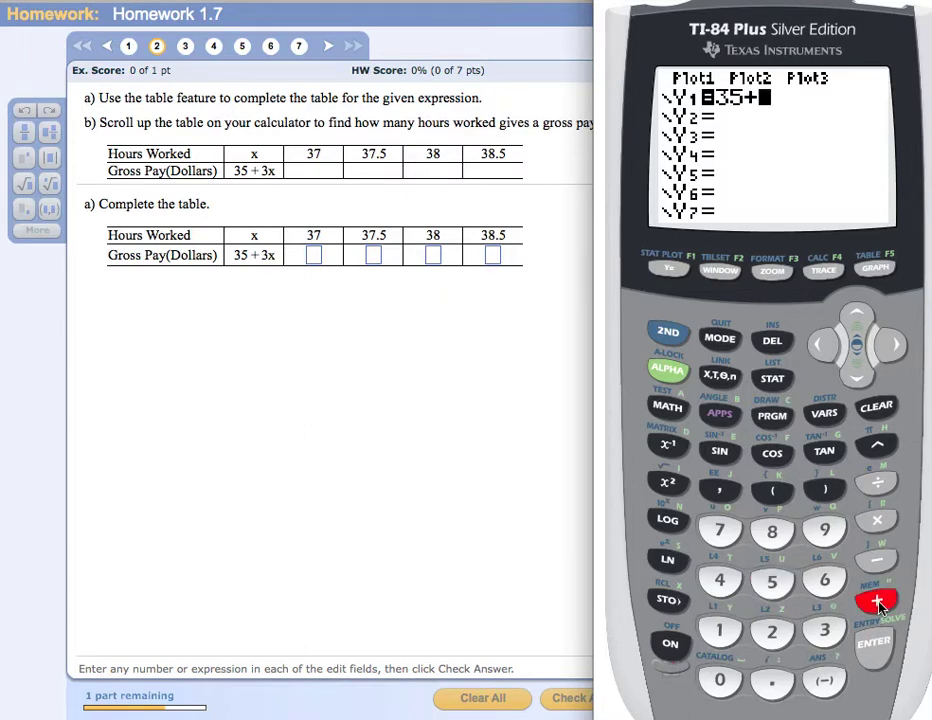
pyautogui.click(826, 632)
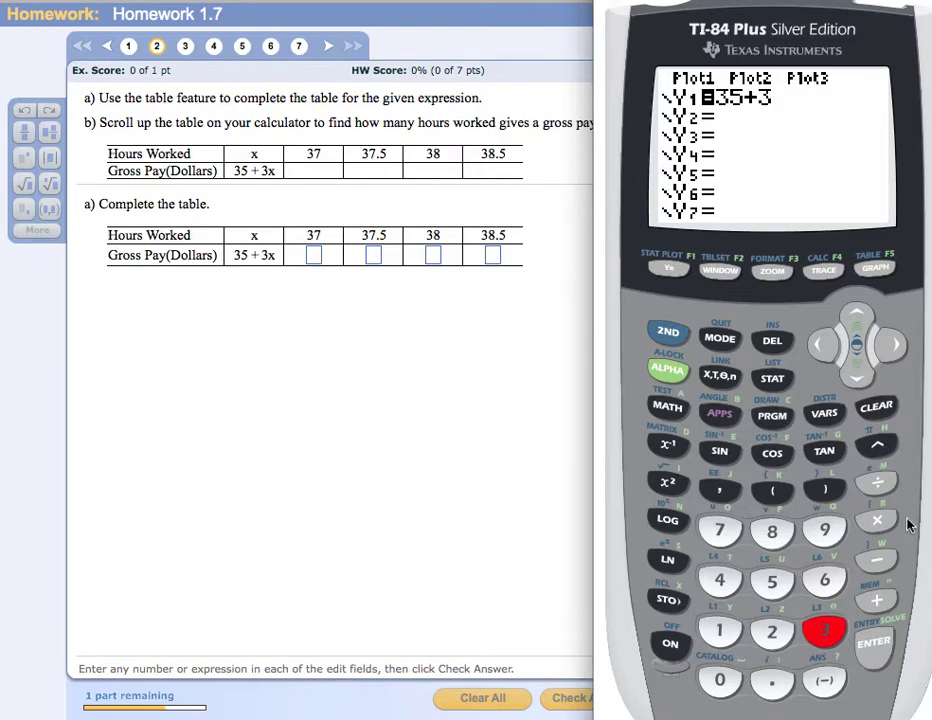
pyautogui.click(720, 377)
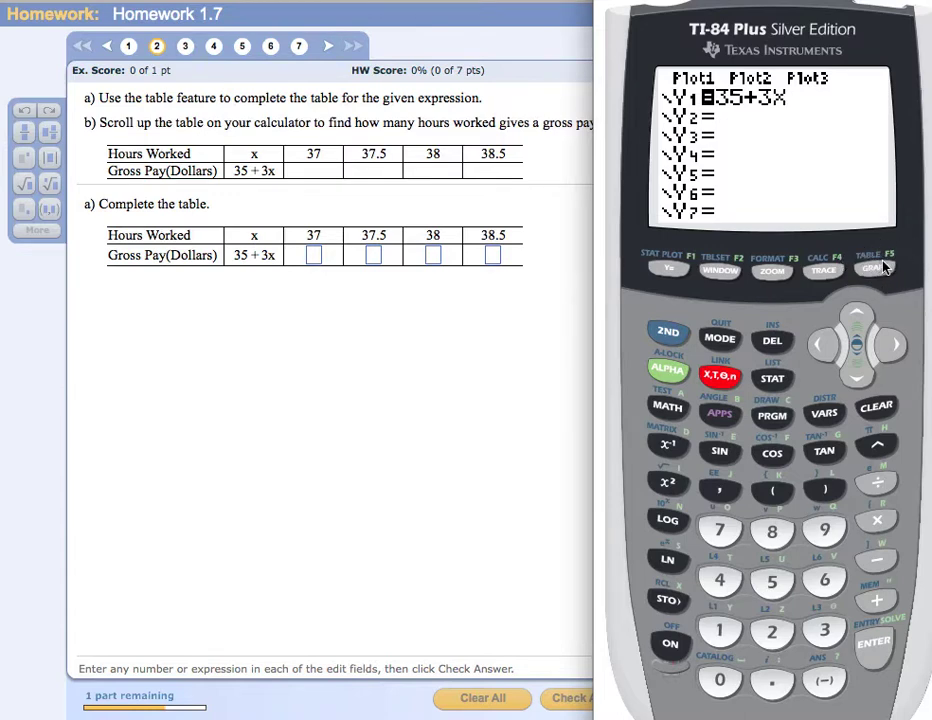
# Display the calculator's table of values for Y1
pyautogui.click(668, 333)
pyautogui.press('shift')
pyautogui.click(876, 268)
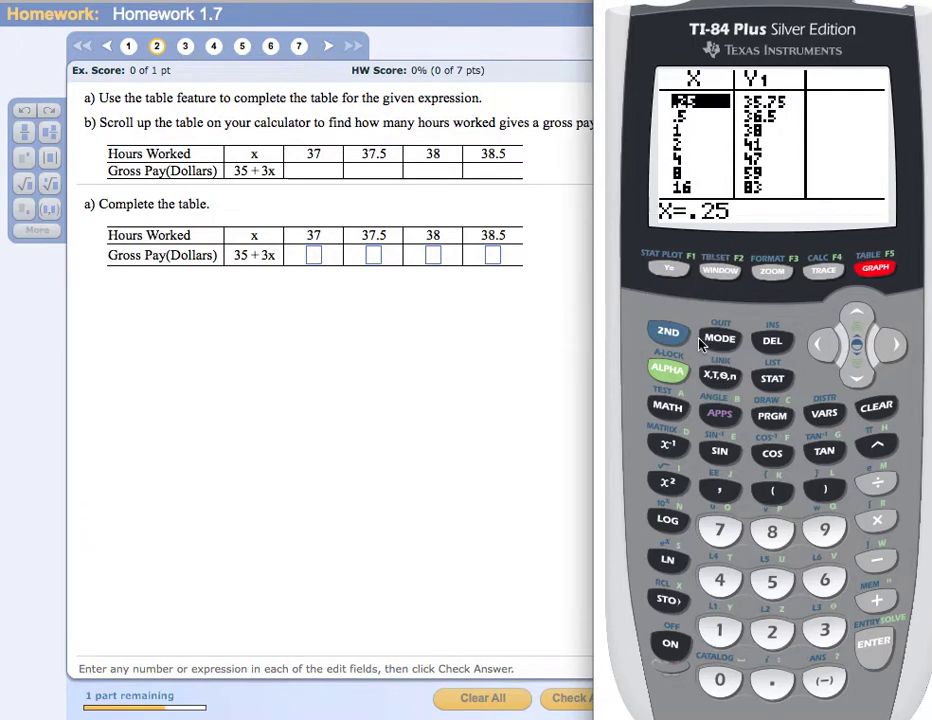
# Set the independent variable to Auto in the calculator's table setup
pyautogui.click(668, 334)
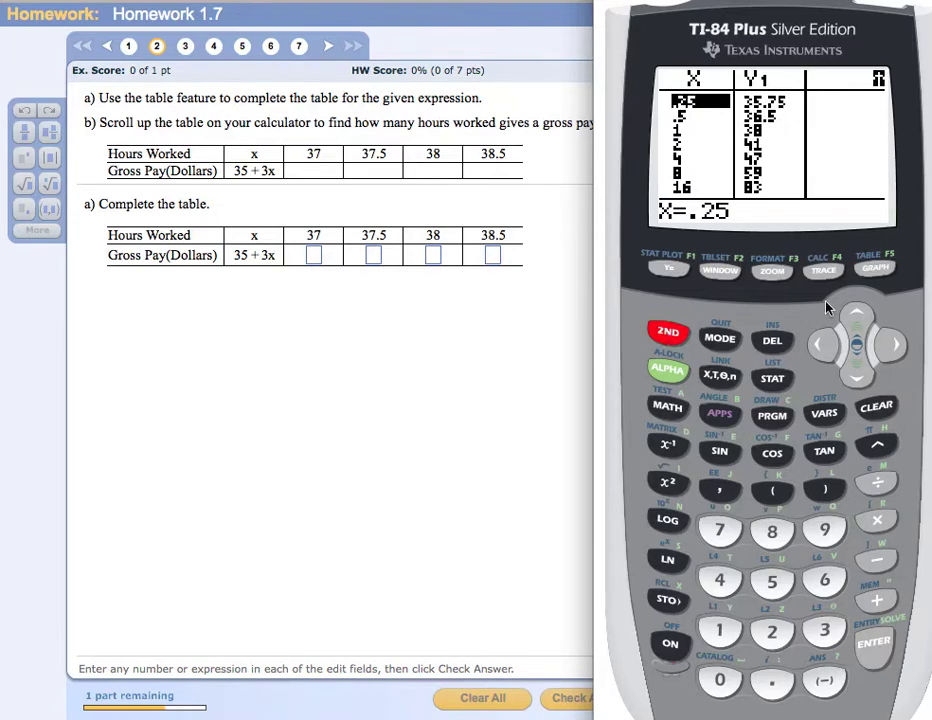
pyautogui.click(716, 272)
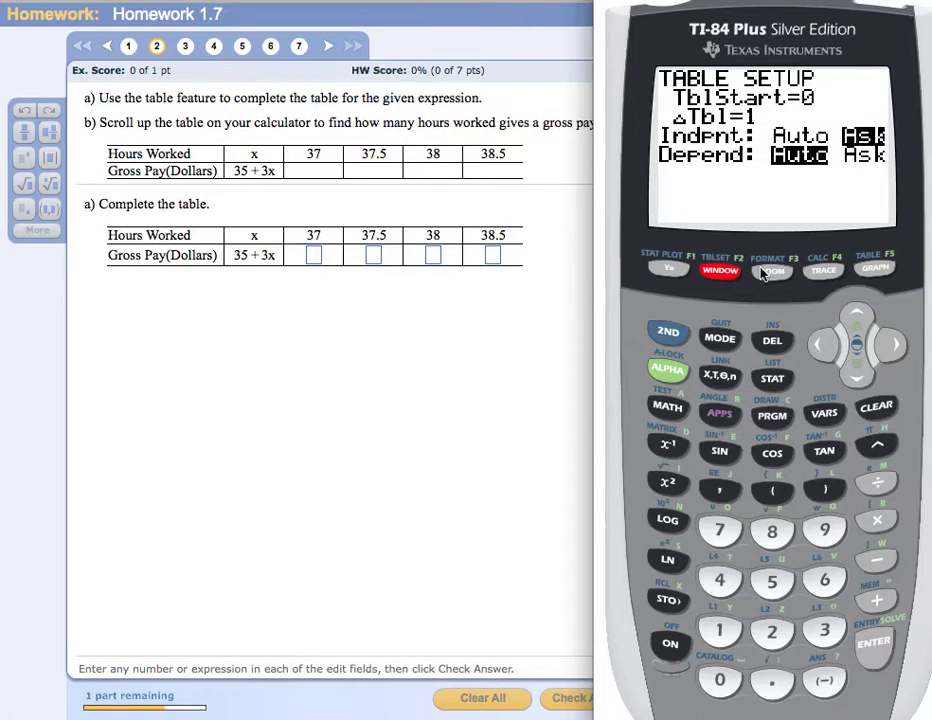
pyautogui.click(857, 380)
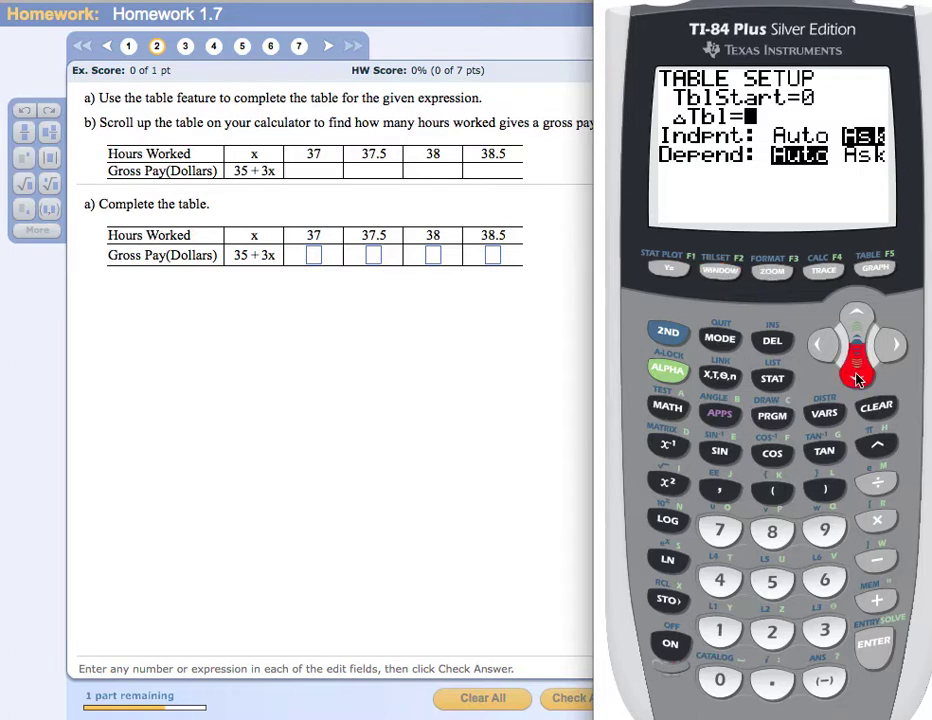
pyautogui.click(857, 378)
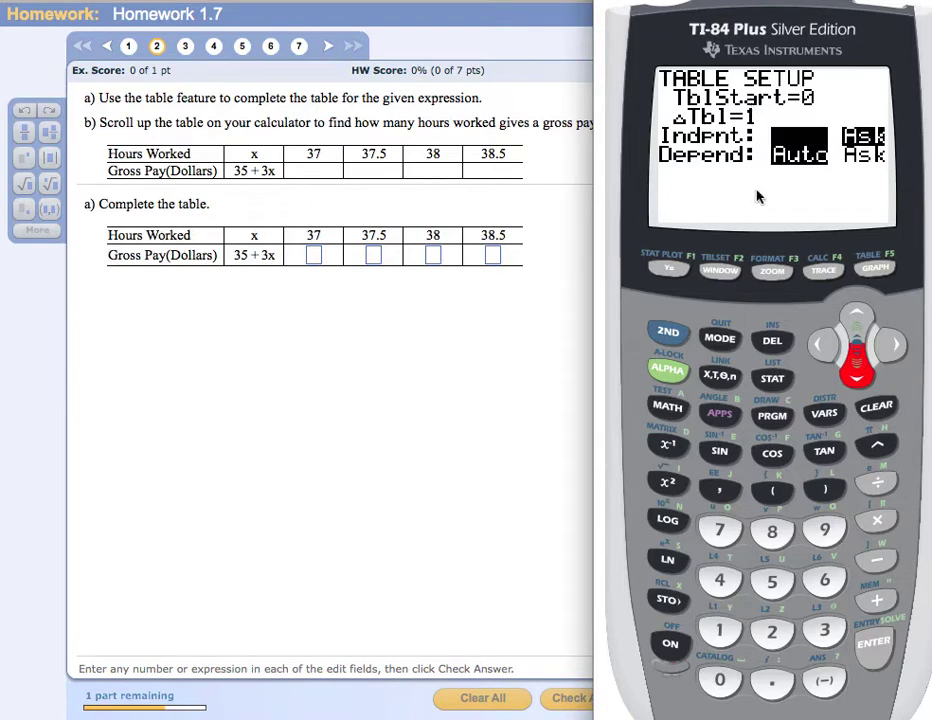
pyautogui.click(871, 645)
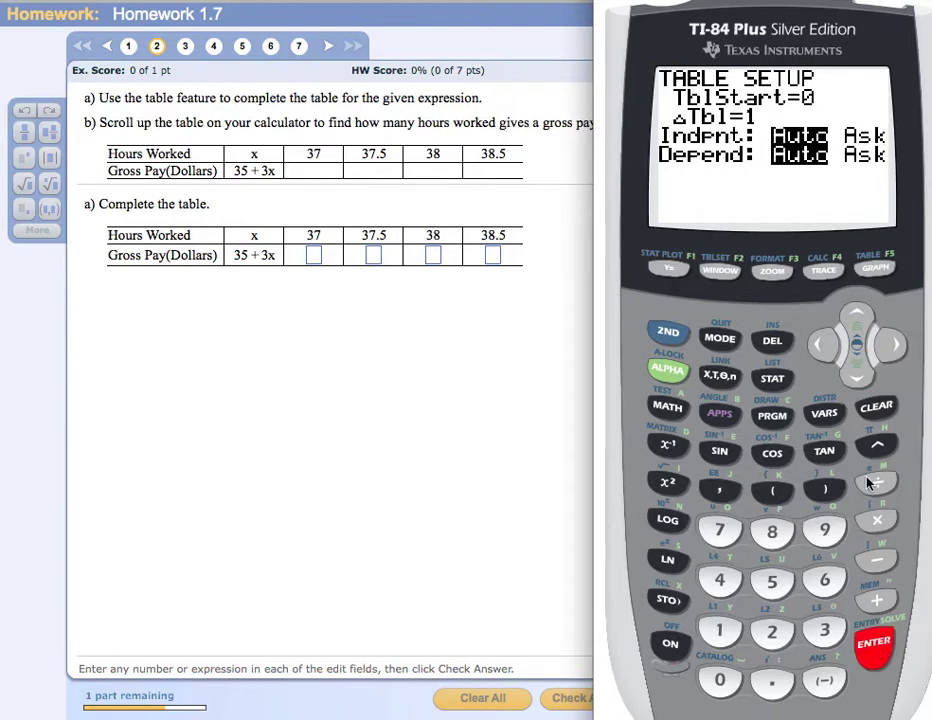
# Set the table's start value to 37 and its increment ΔTbl to 0.5
pyautogui.click(855, 313)
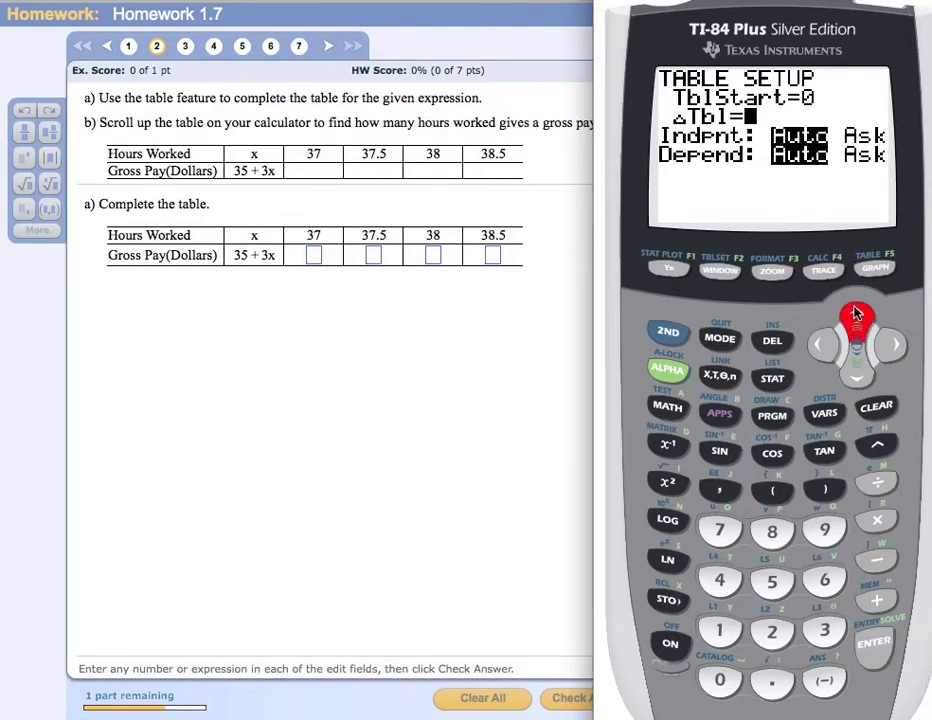
pyautogui.click(855, 313)
pyautogui.click(825, 630)
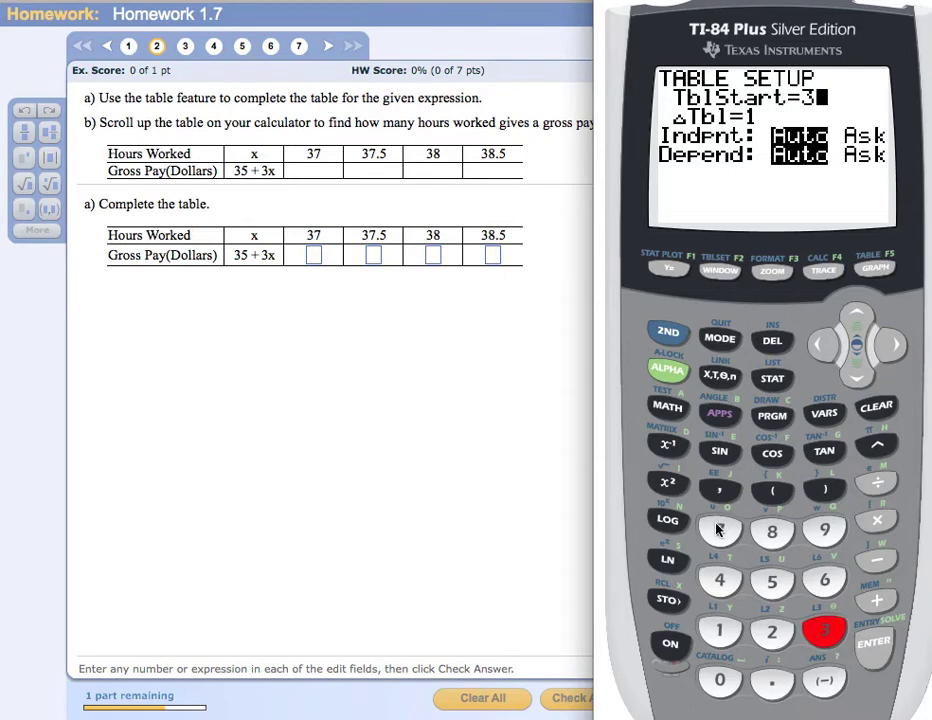
pyautogui.click(718, 531)
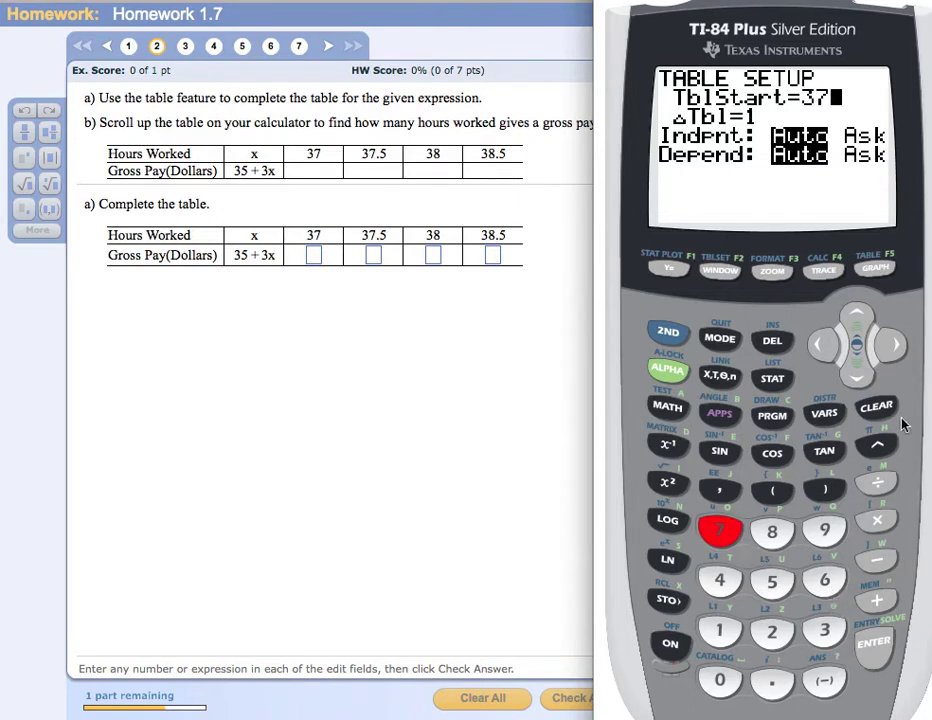
pyautogui.click(856, 374)
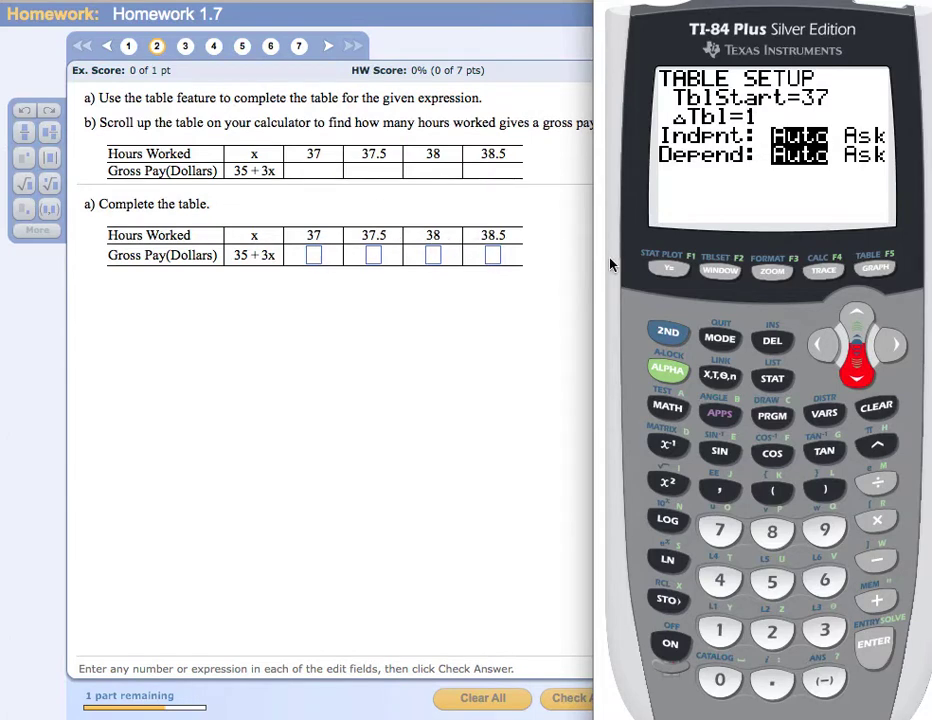
pyautogui.click(718, 679)
pyautogui.click(778, 684)
pyautogui.click(775, 582)
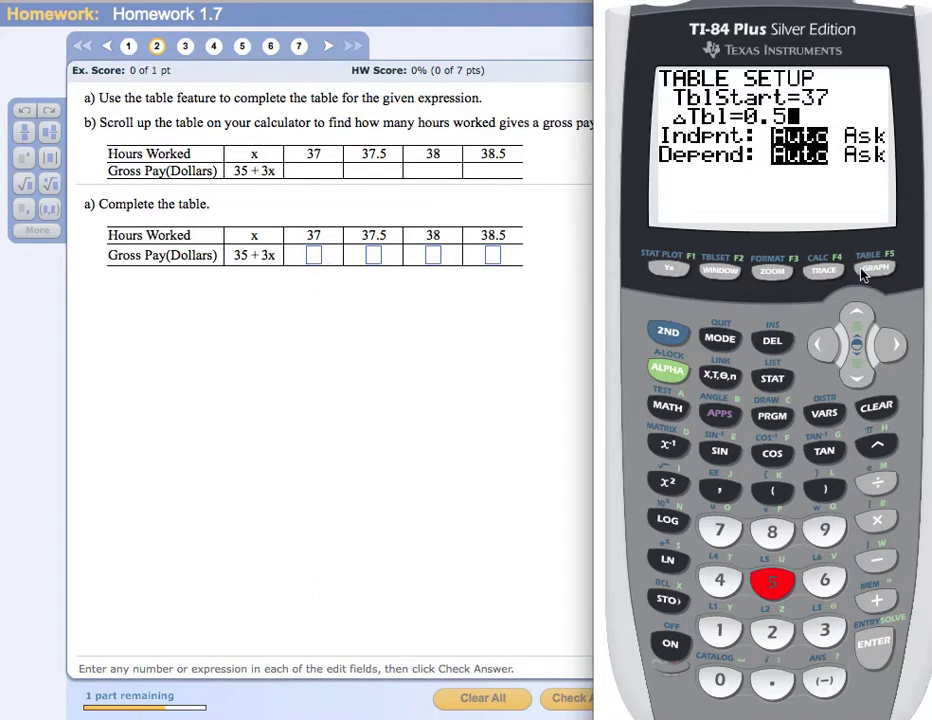
# Display the table and examine the Y1 values for hours from 36 to 40.5
pyautogui.click(668, 331)
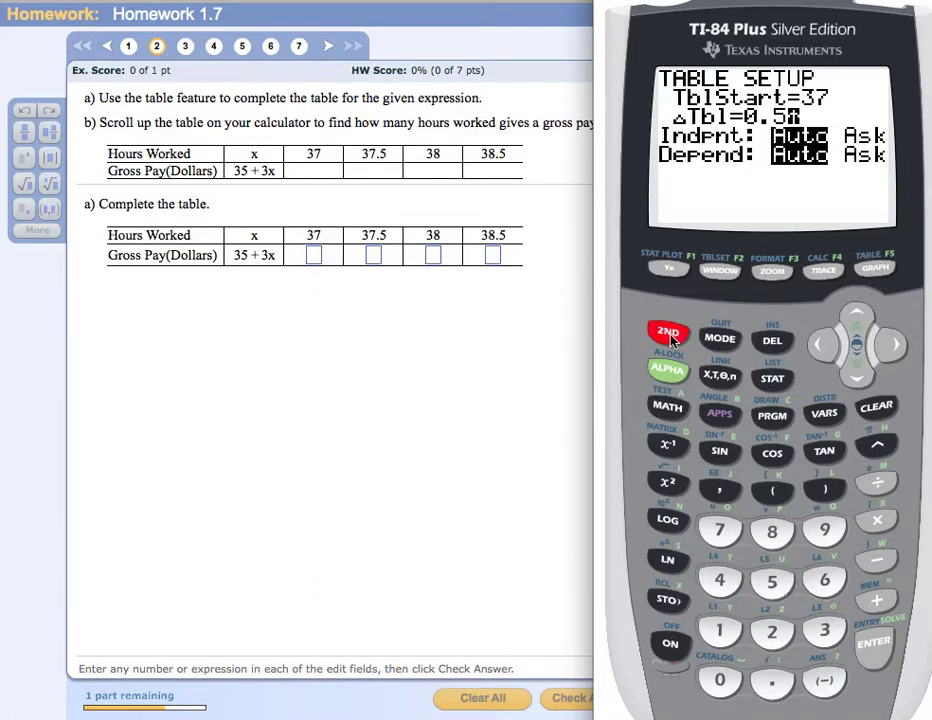
pyautogui.click(876, 268)
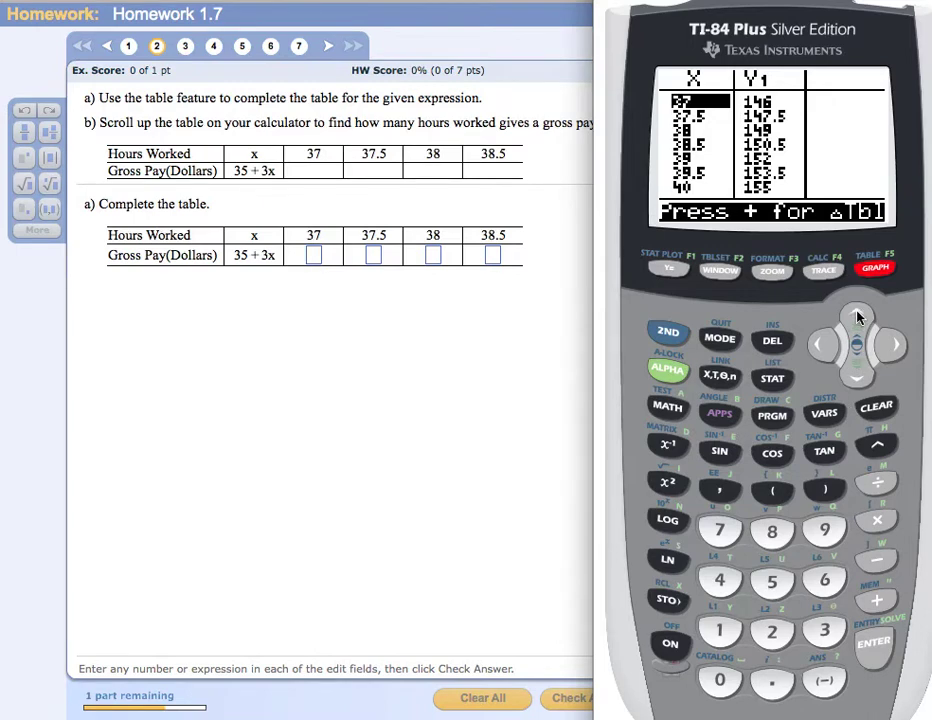
pyautogui.click(855, 374)
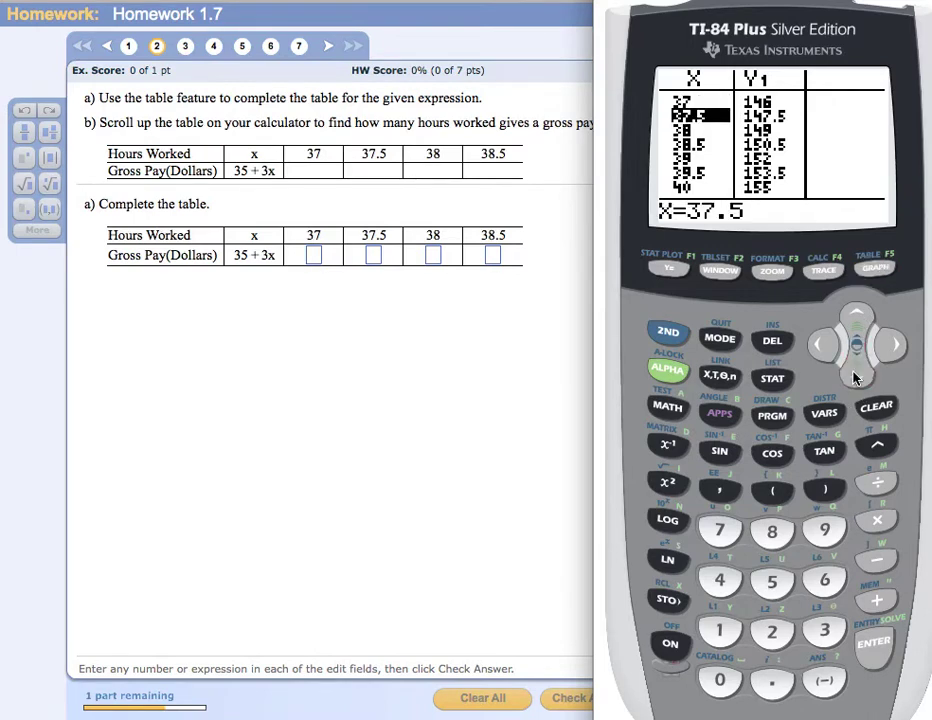
pyautogui.click(855, 374)
pyautogui.click(855, 374)
pyautogui.click(855, 374)
pyautogui.click(855, 374)
pyautogui.click(855, 374)
pyautogui.click(855, 374)
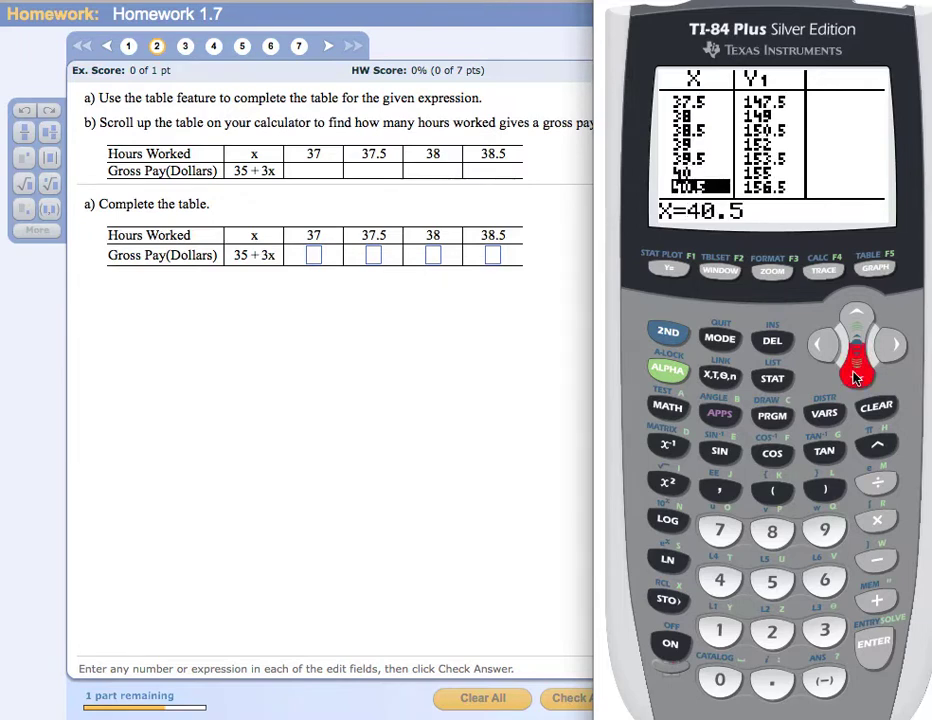
pyautogui.click(855, 316)
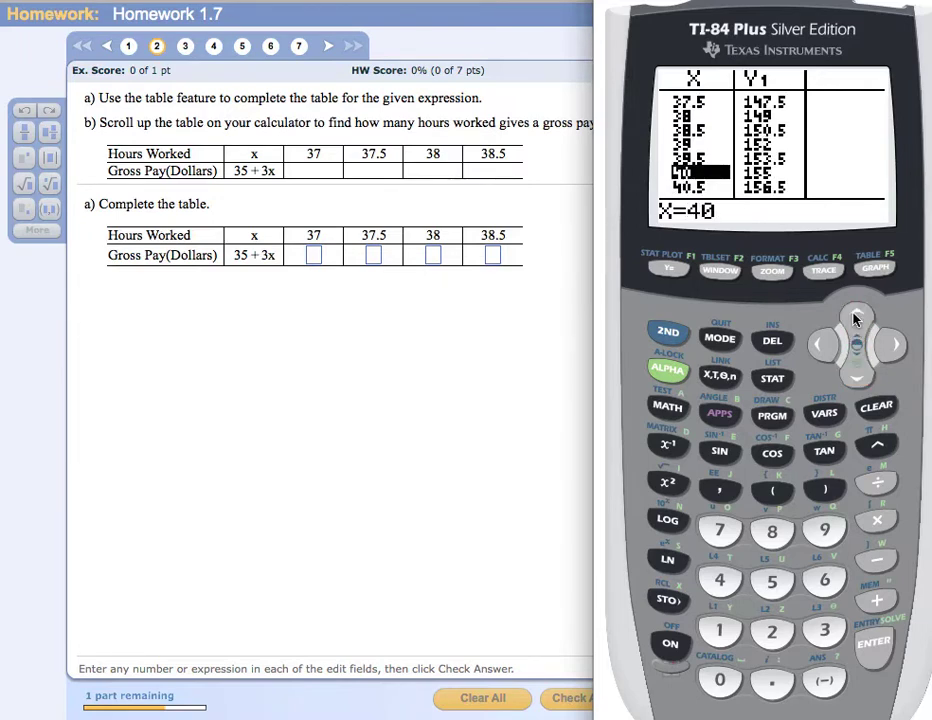
pyautogui.click(855, 317)
pyautogui.click(855, 318)
pyautogui.click(855, 318)
pyautogui.click(855, 318)
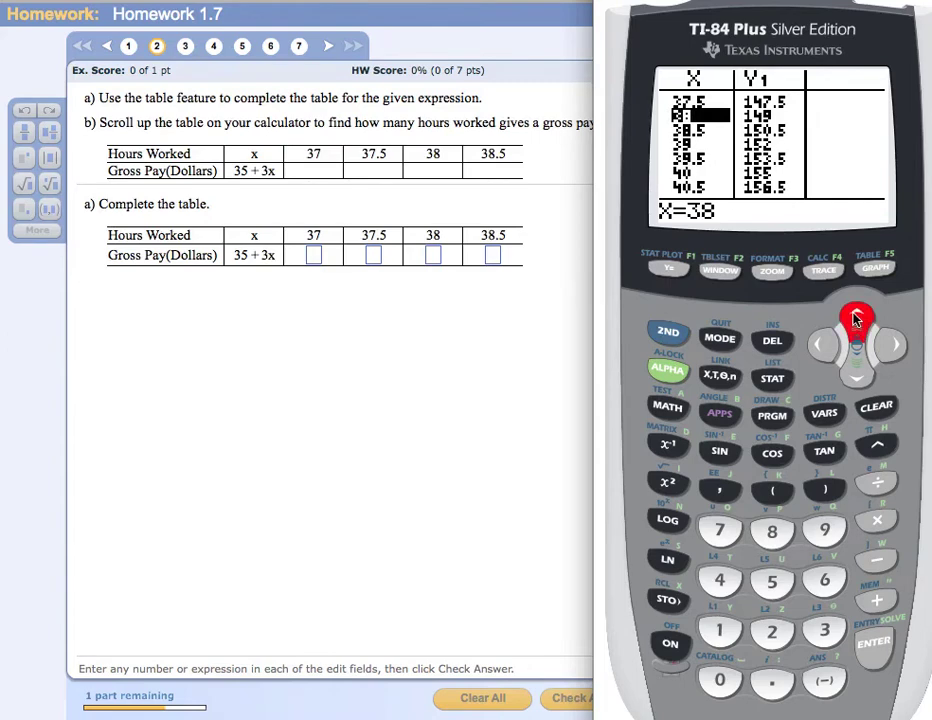
pyautogui.click(855, 318)
pyautogui.click(855, 318)
pyautogui.click(855, 318)
pyautogui.click(855, 318)
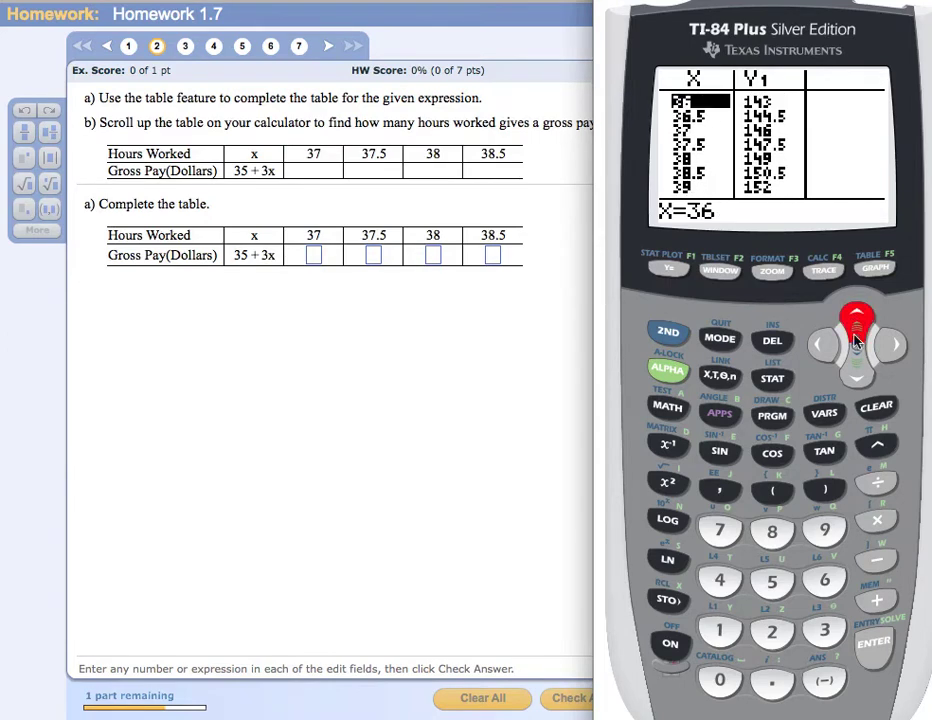
pyautogui.click(858, 376)
pyautogui.click(858, 376)
pyautogui.click(858, 376)
pyautogui.click(858, 376)
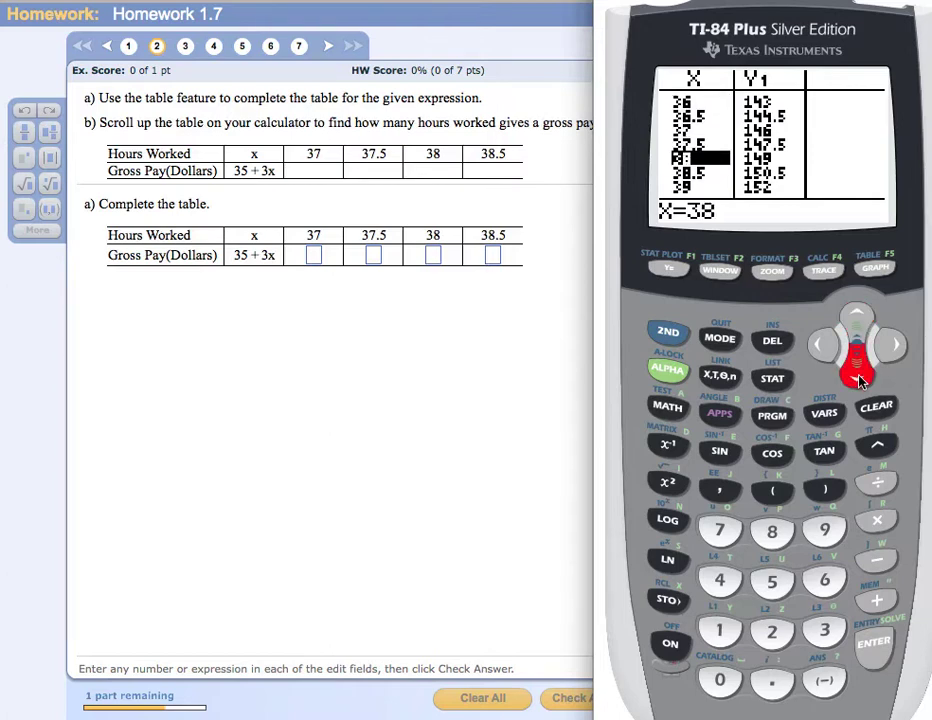
pyautogui.click(858, 376)
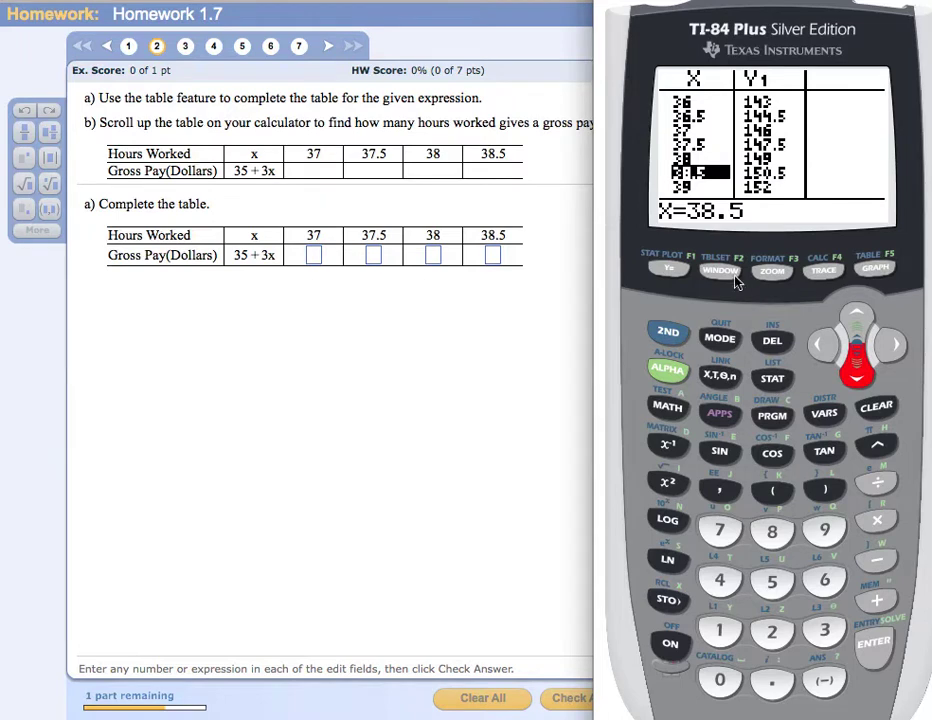
# Switch the independent variable to Ask in the table setup
pyautogui.click(668, 332)
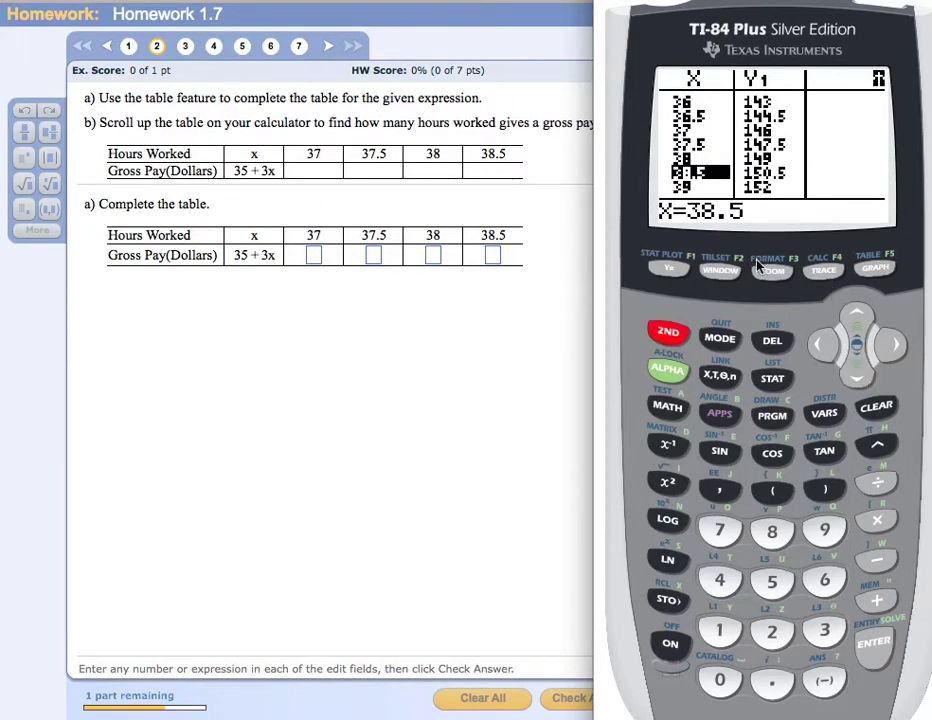
pyautogui.click(720, 270)
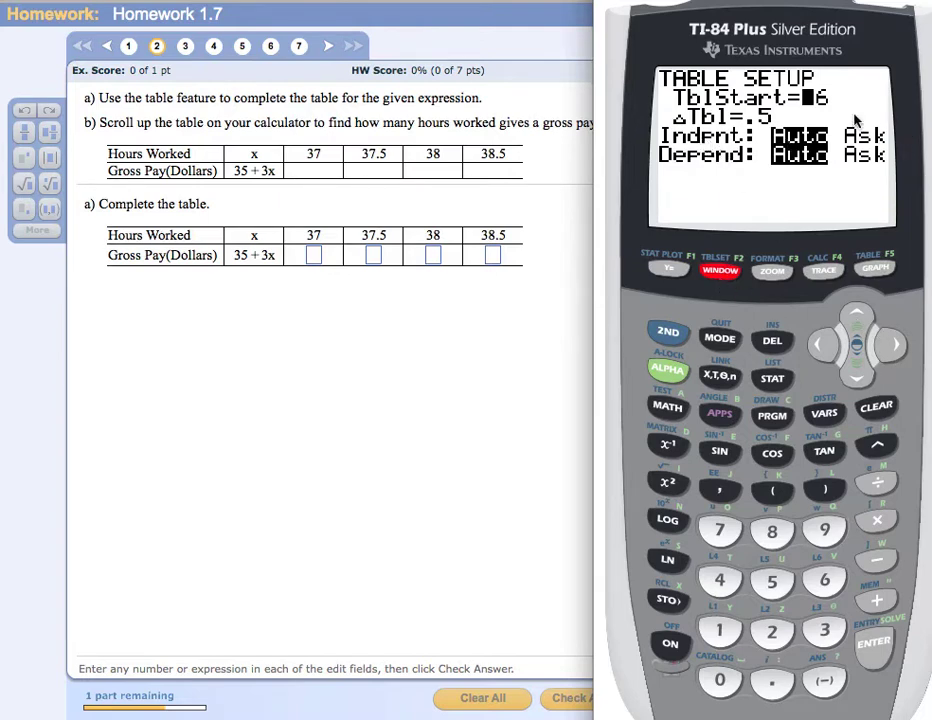
pyautogui.click(854, 376)
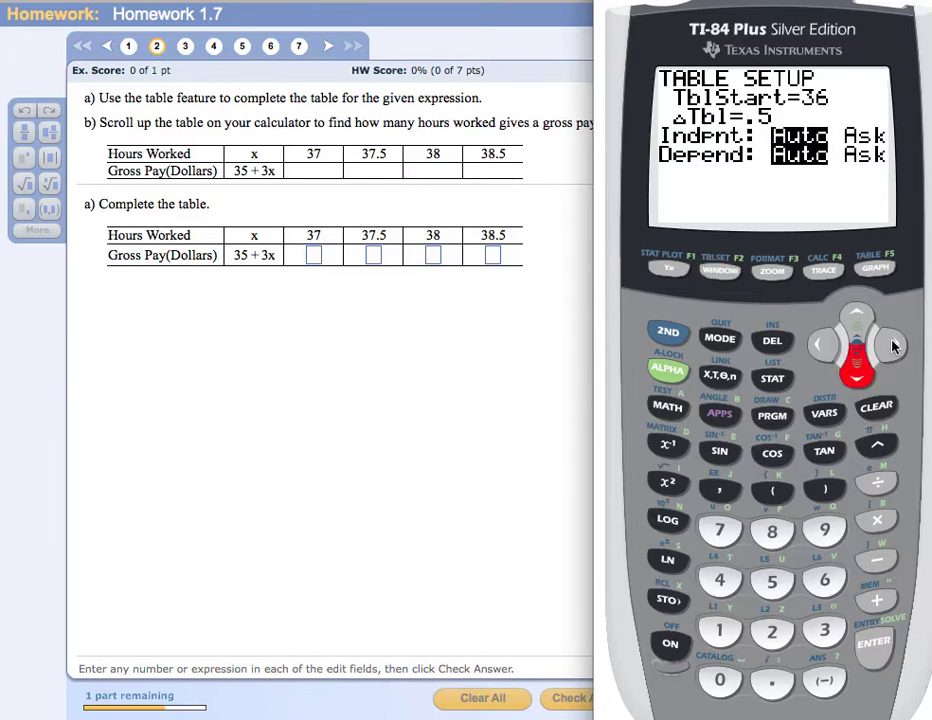
pyautogui.click(893, 346)
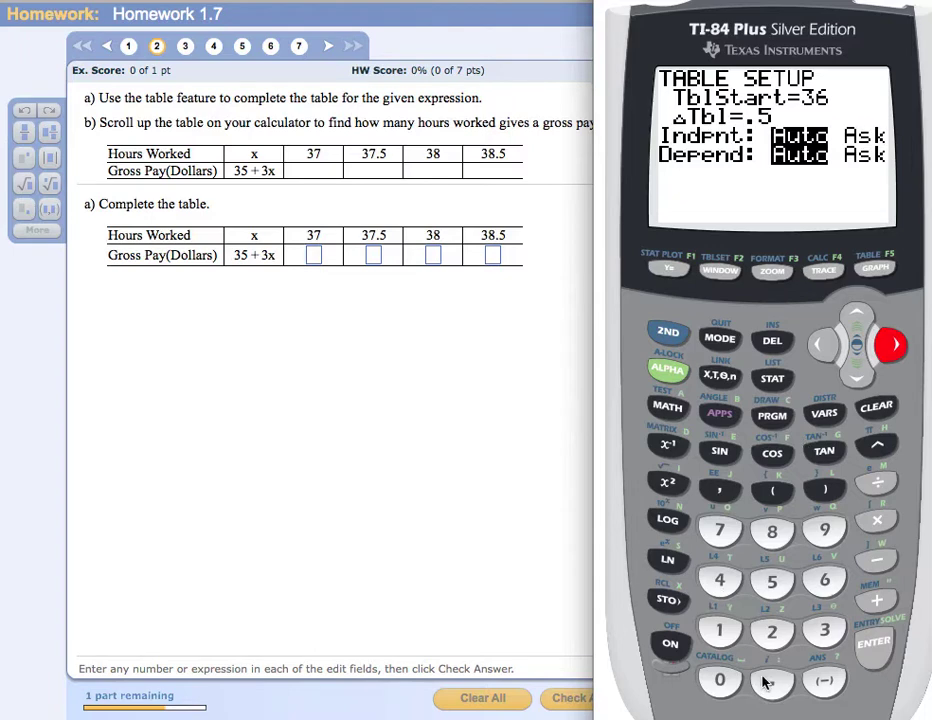
pyautogui.click(878, 645)
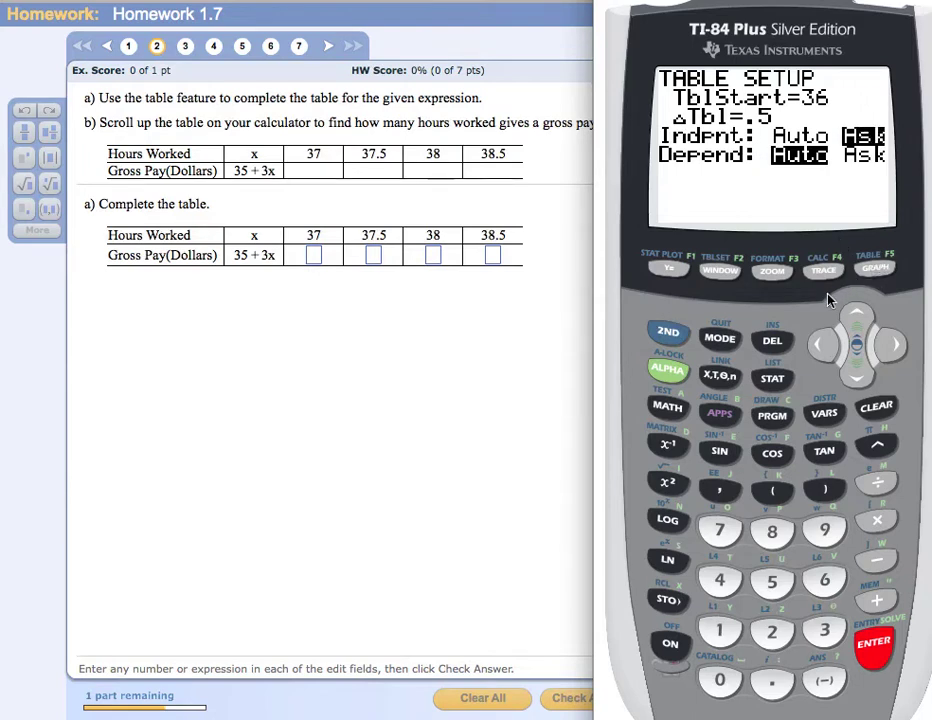
# Display the calculator's table and evaluate Y1 at X = 37
pyautogui.click(669, 335)
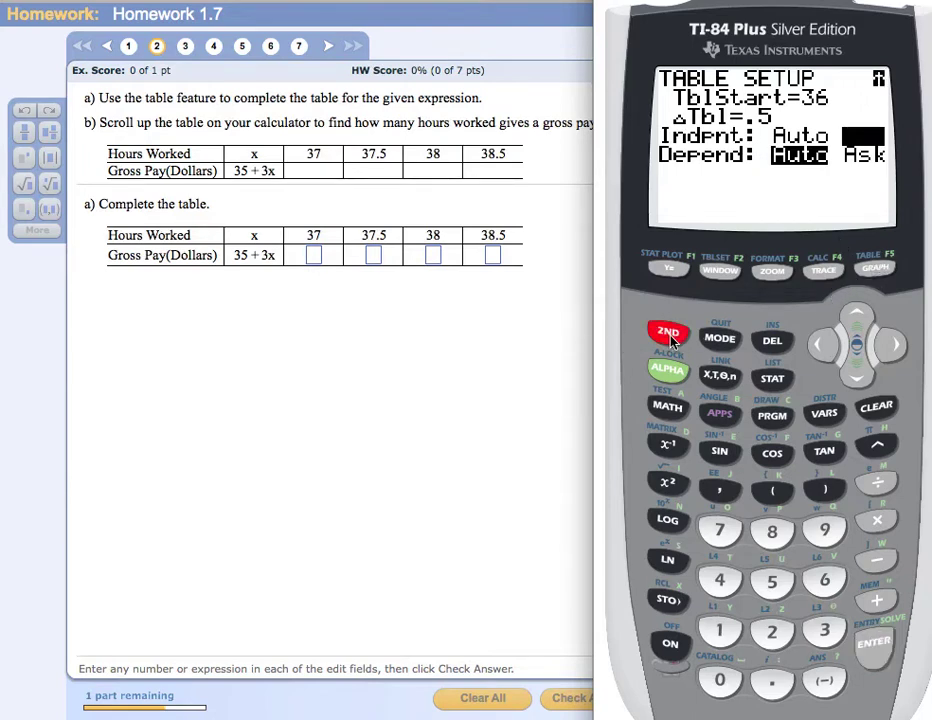
pyautogui.click(876, 271)
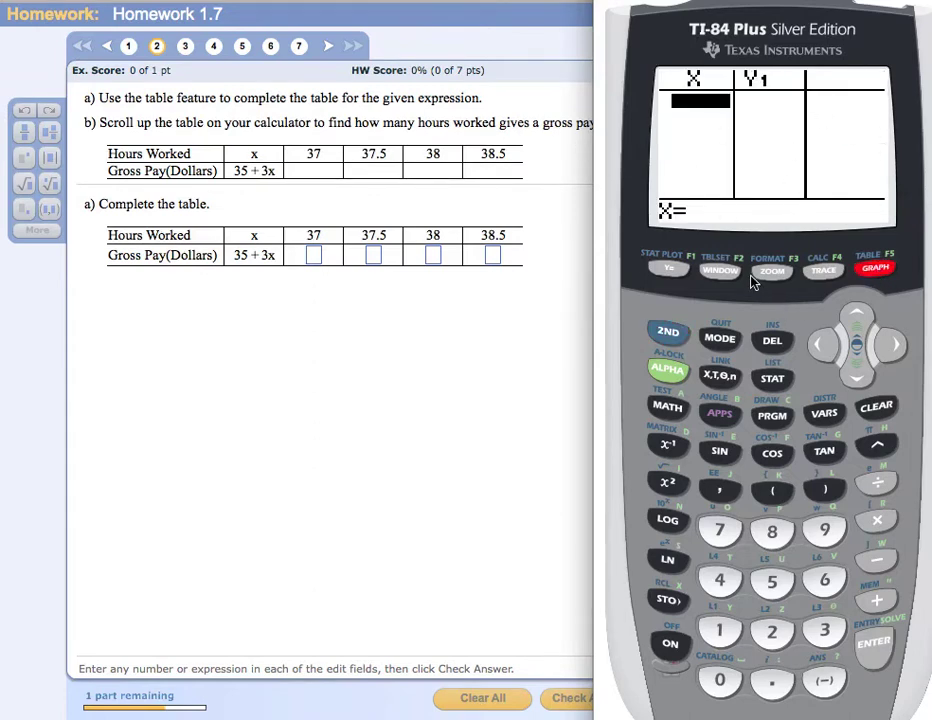
pyautogui.click(831, 638)
pyautogui.click(722, 533)
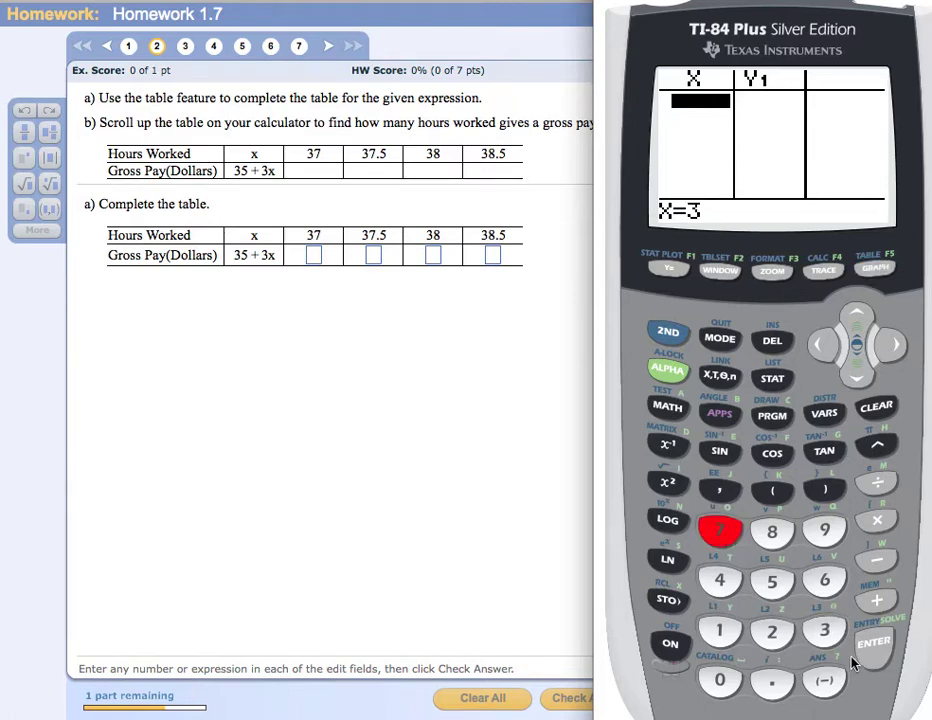
pyautogui.click(872, 645)
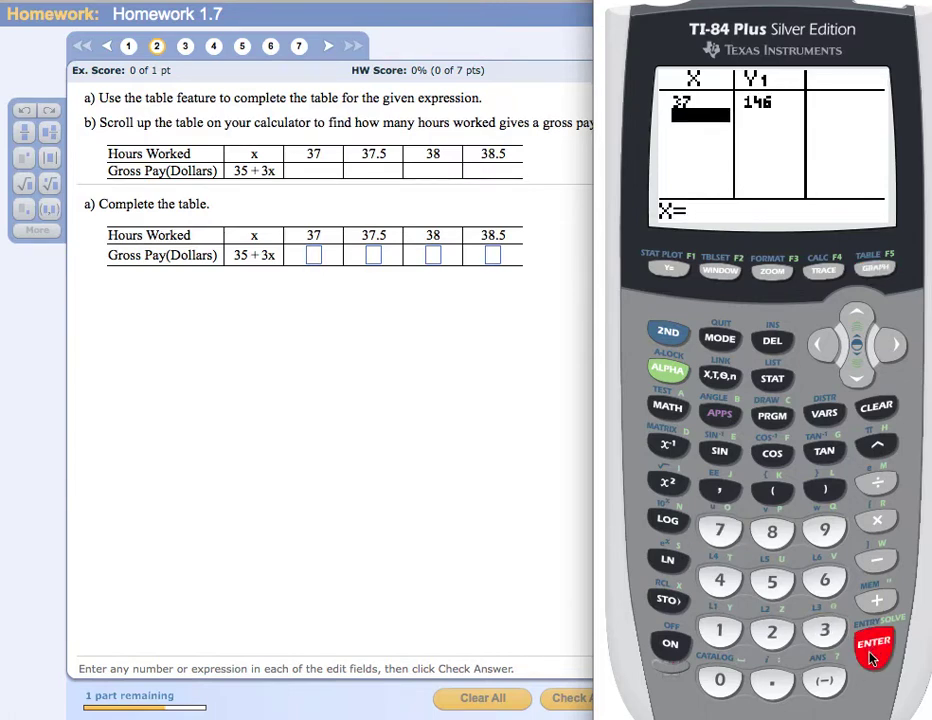
# Add X = 37.5 to the calculator's table to evaluate Y1 there
pyautogui.click(822, 638)
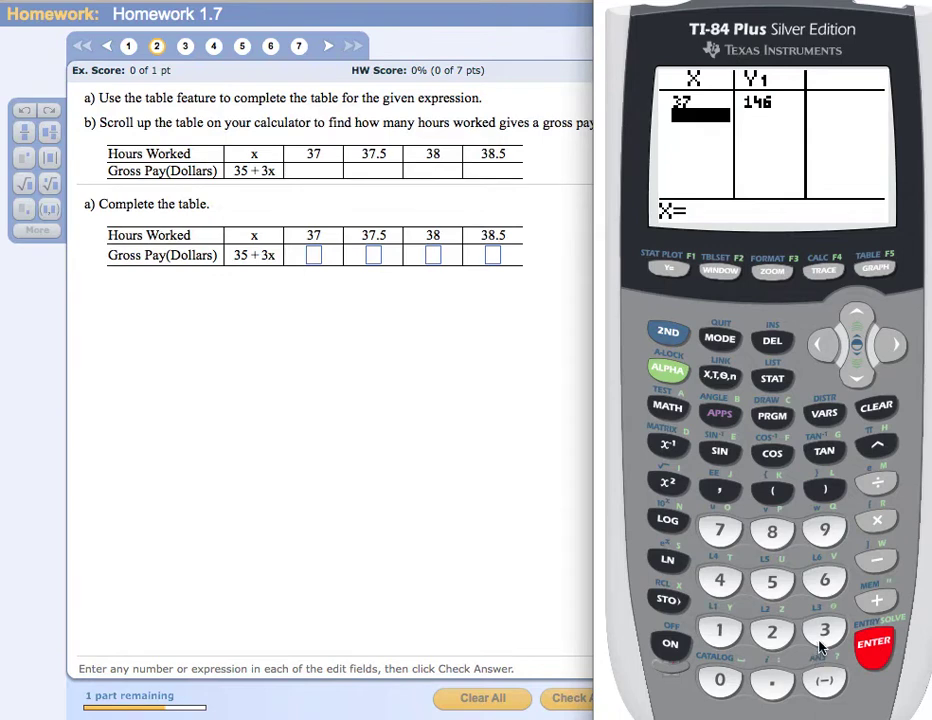
pyautogui.click(717, 535)
pyautogui.click(772, 680)
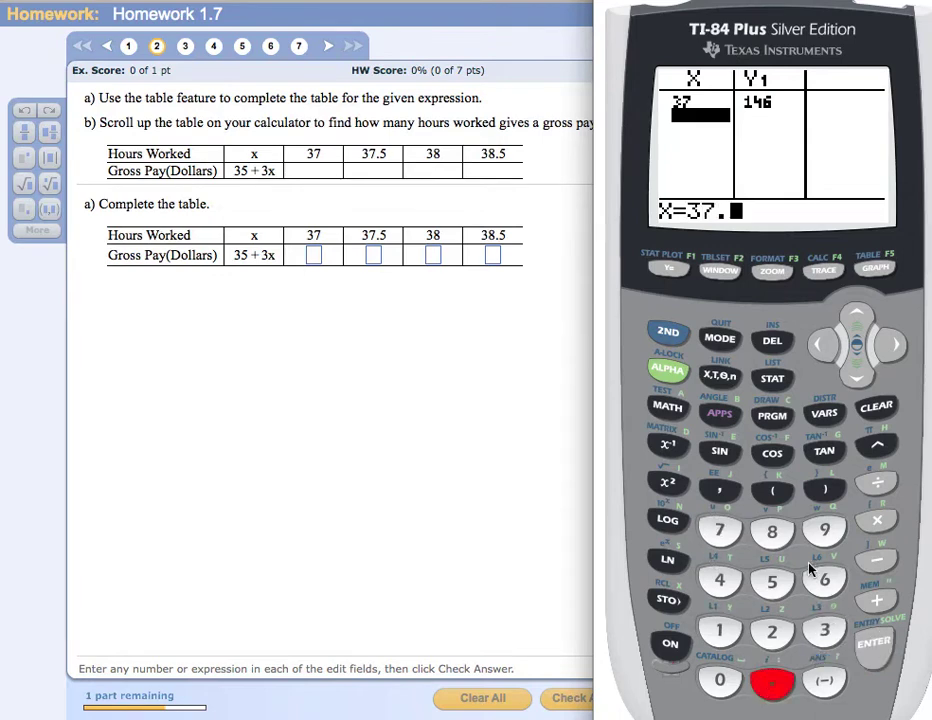
pyautogui.click(777, 585)
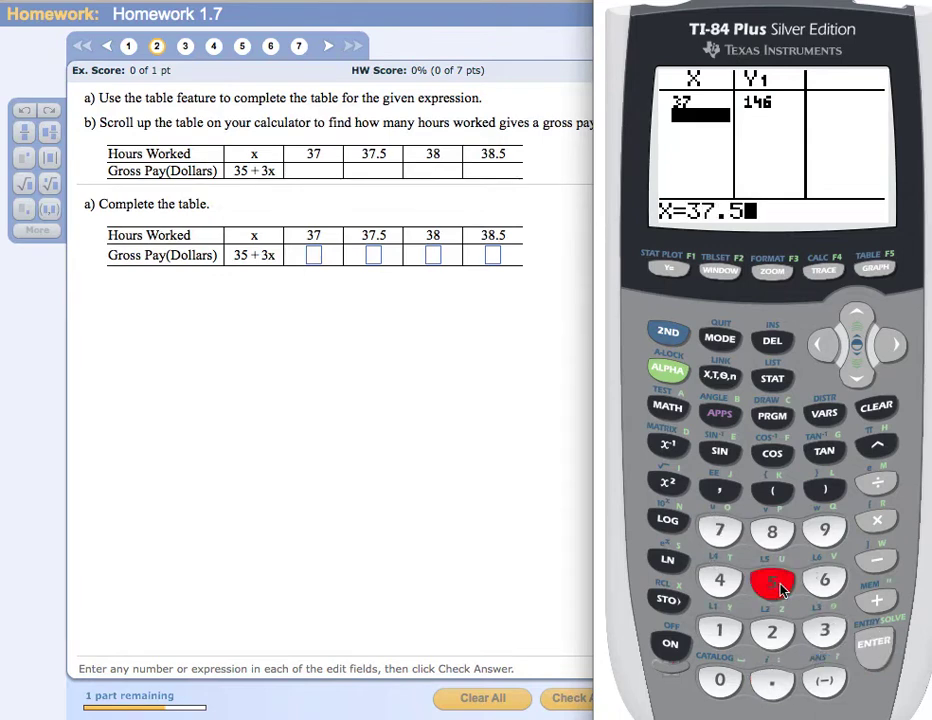
pyautogui.click(870, 648)
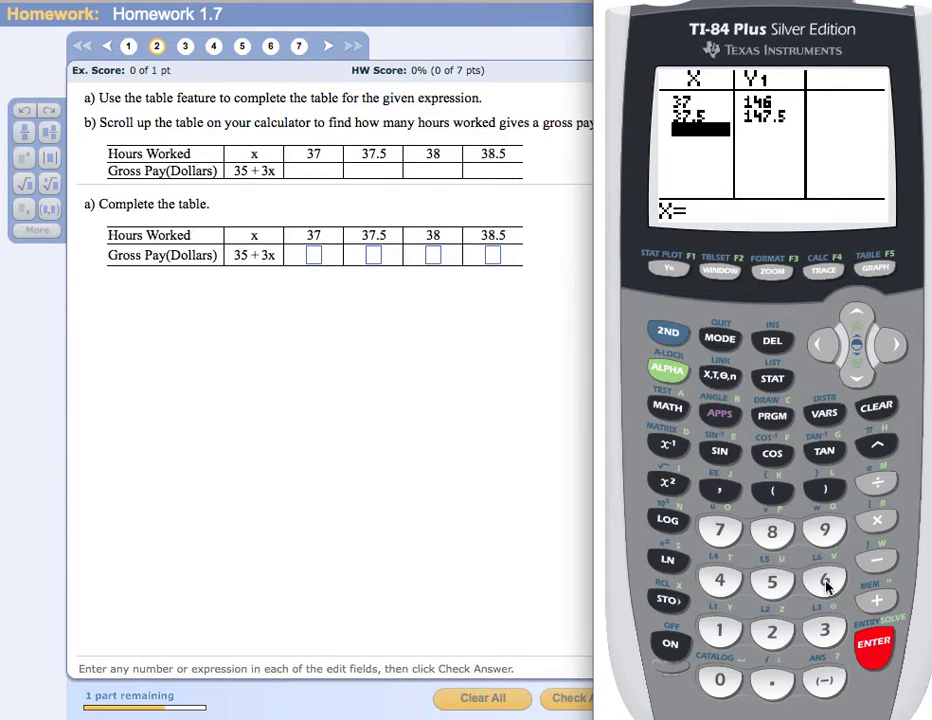
# Add X = 38 and X = 38.5 to the table to evaluate Y1 at both values
pyautogui.click(825, 630)
pyautogui.click(772, 531)
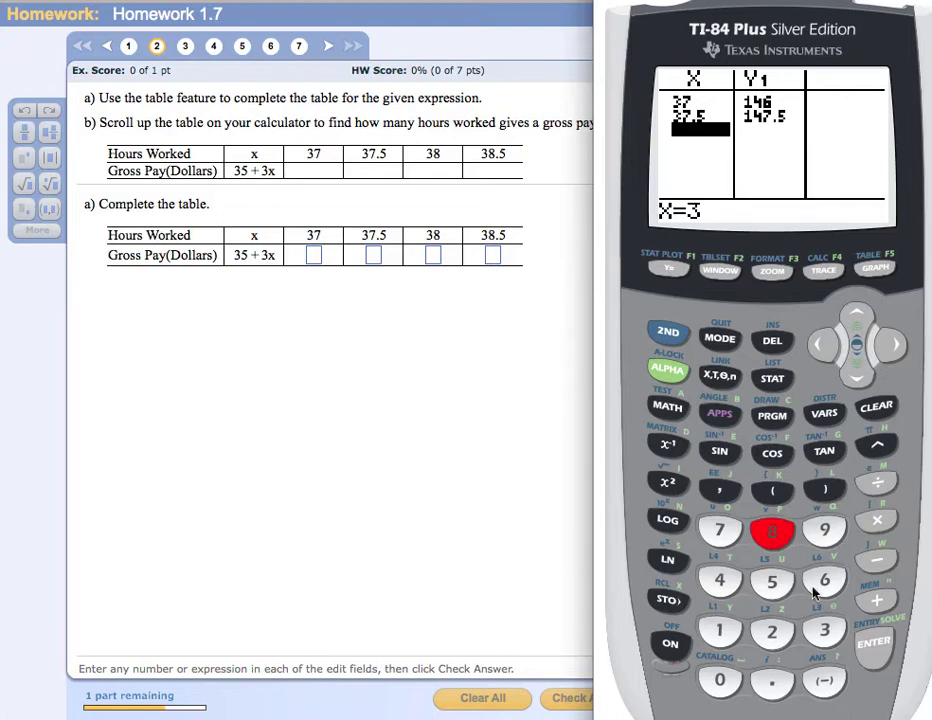
pyautogui.click(855, 641)
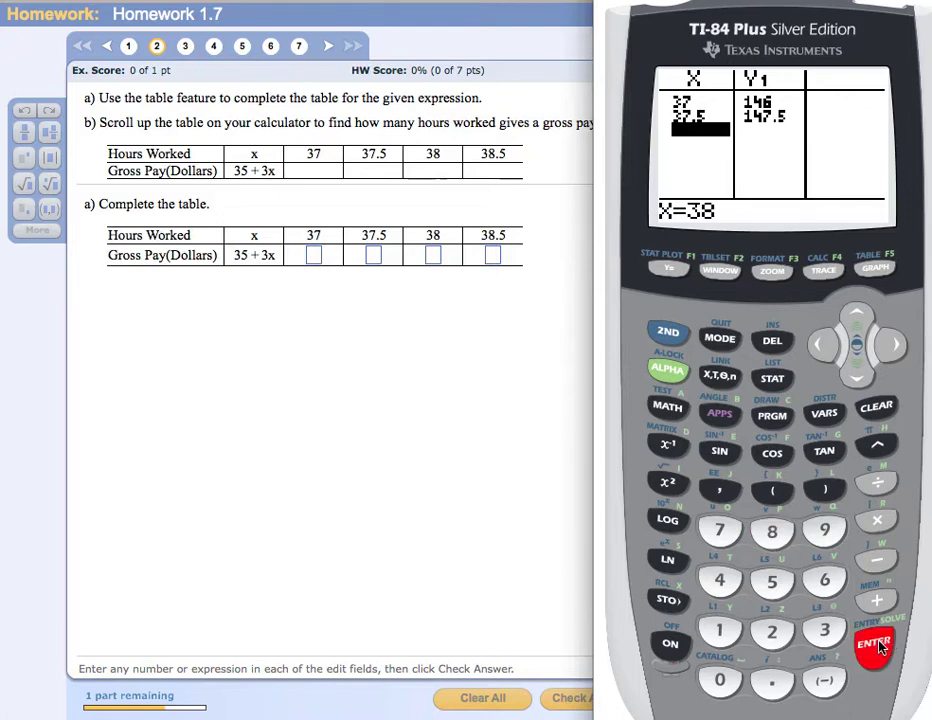
pyautogui.click(825, 630)
pyautogui.click(772, 531)
pyautogui.click(772, 680)
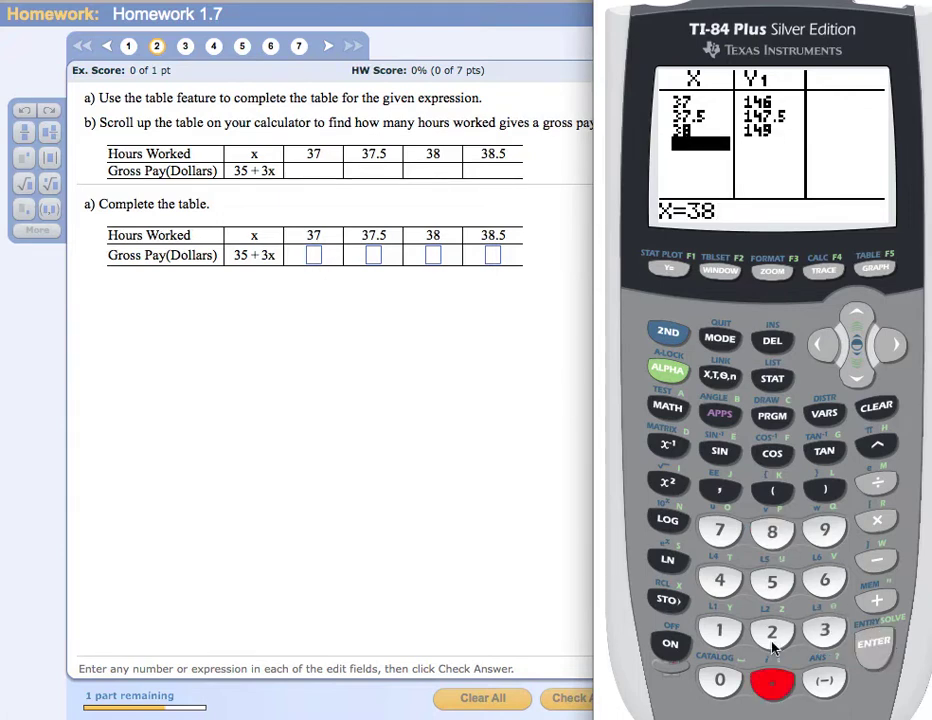
pyautogui.click(772, 581)
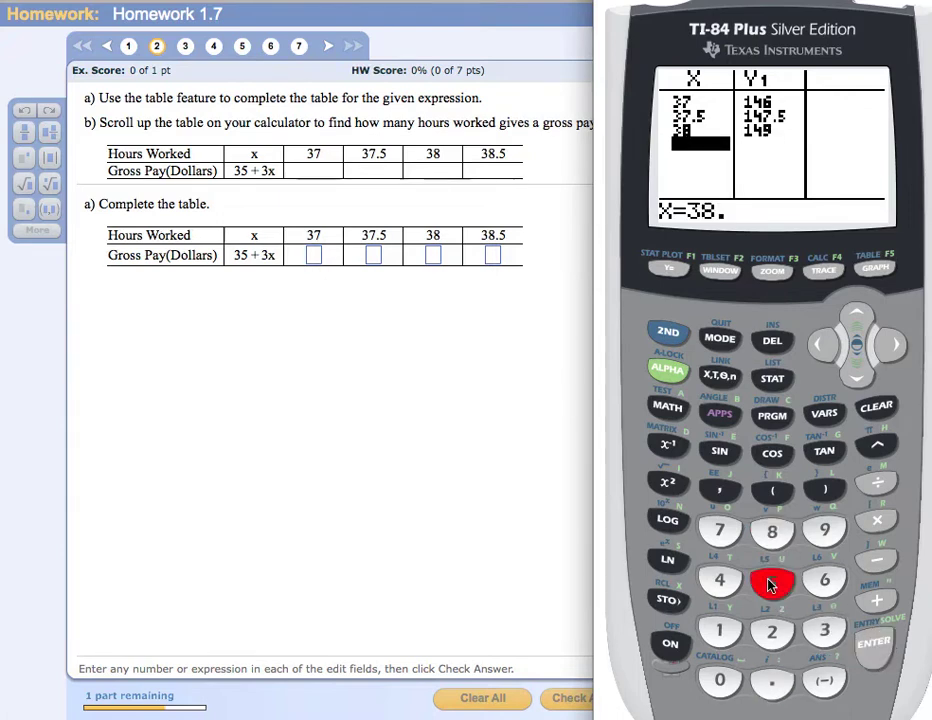
pyautogui.click(874, 645)
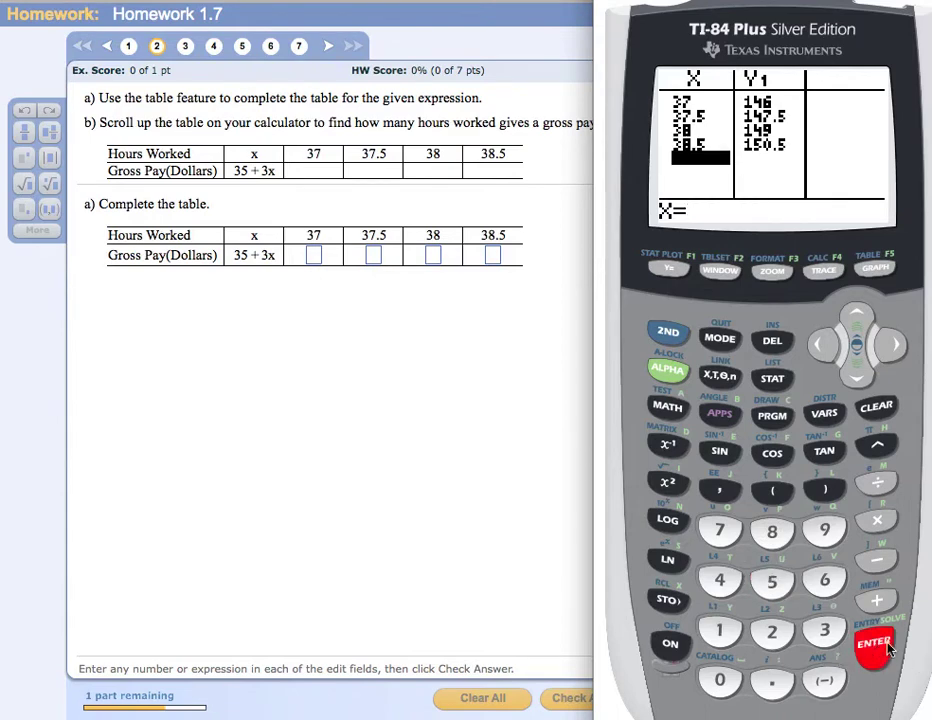
# Evaluate Y1 at the arbitrary value X = 15.85 in the table
pyautogui.click(719, 630)
pyautogui.click(772, 581)
pyautogui.click(770, 680)
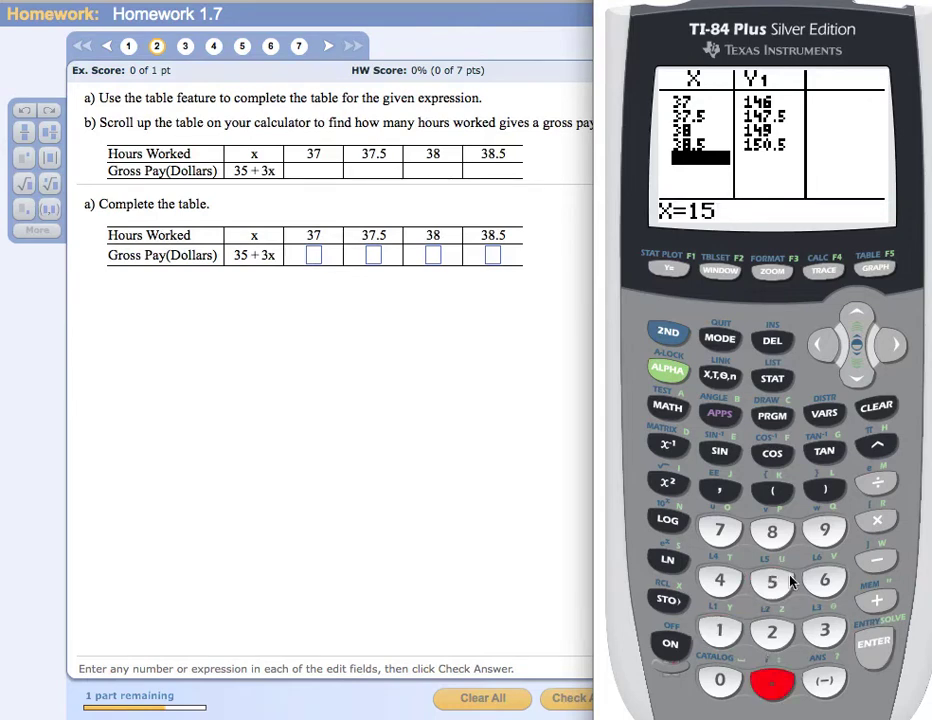
pyautogui.click(772, 531)
pyautogui.click(775, 584)
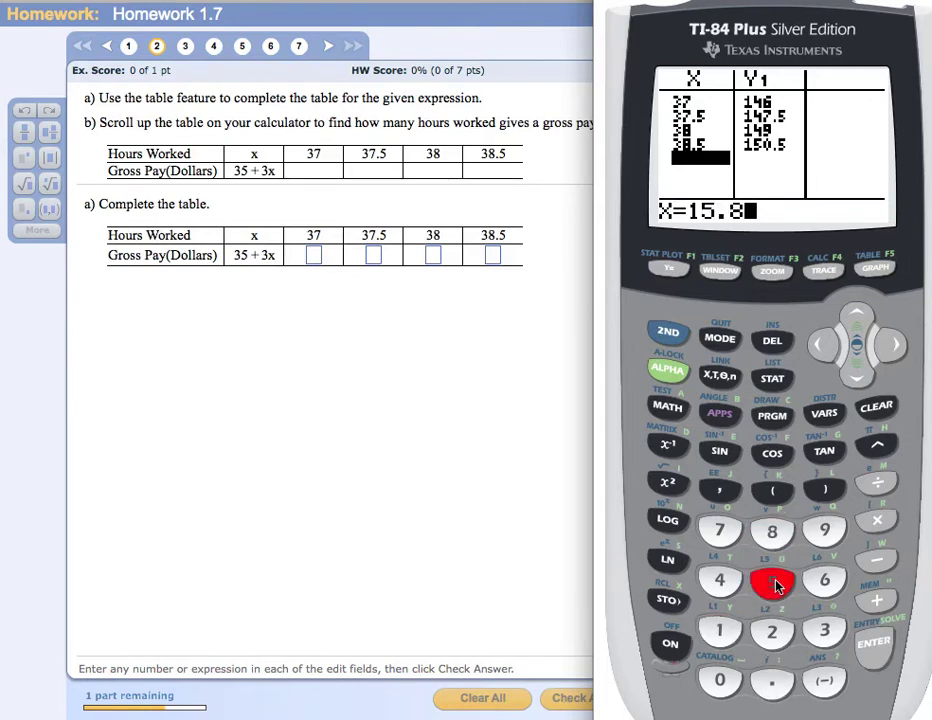
pyautogui.click(868, 646)
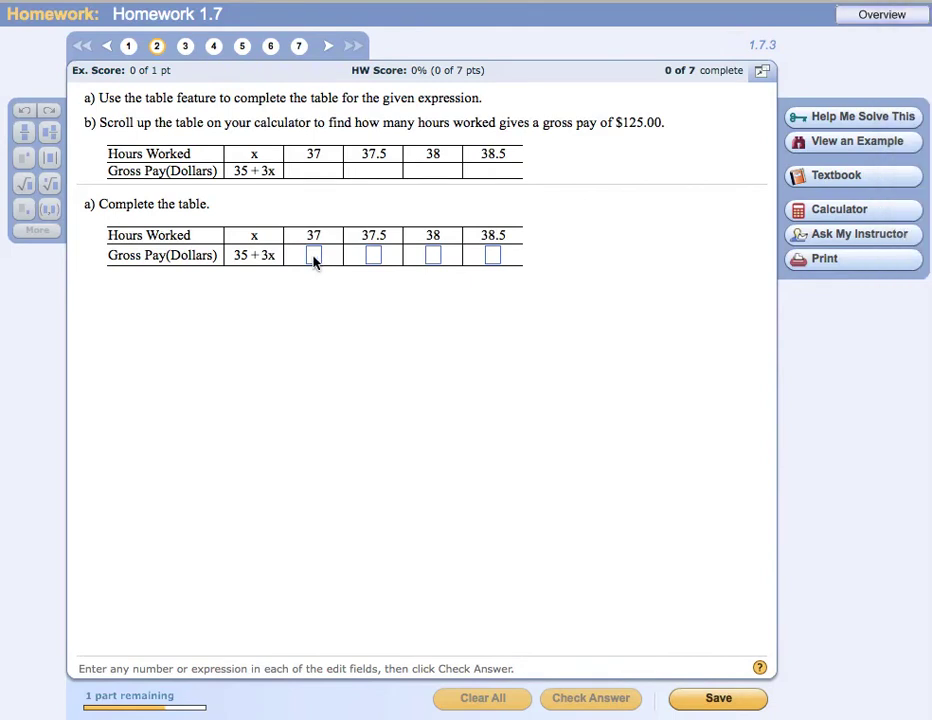
# Complete the homework's gross pay row with 146, 147.5, 149 and 150.5 for 37, 37.5, 38 and 38.5 hours, and check the answer
pyautogui.click(314, 257)
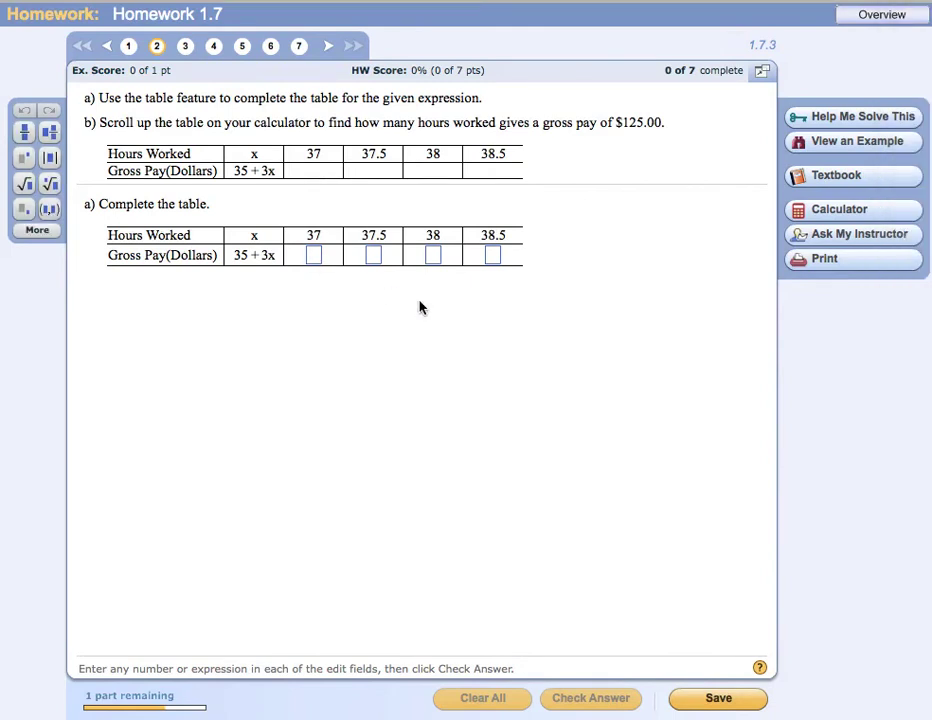
pyautogui.write('146')
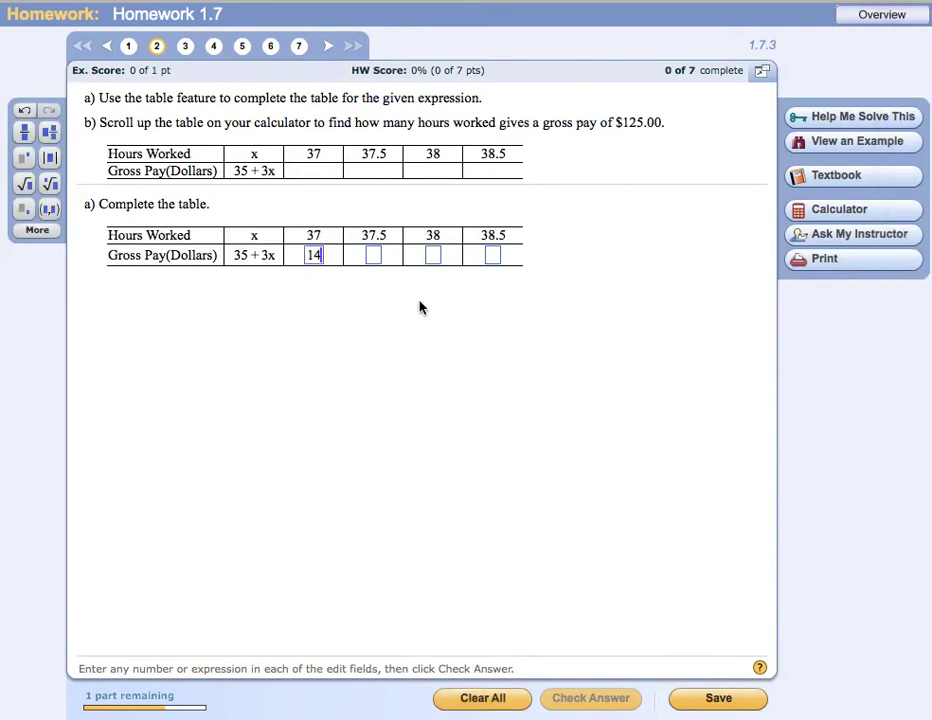
pyautogui.click(374, 256)
pyautogui.write('147.5')
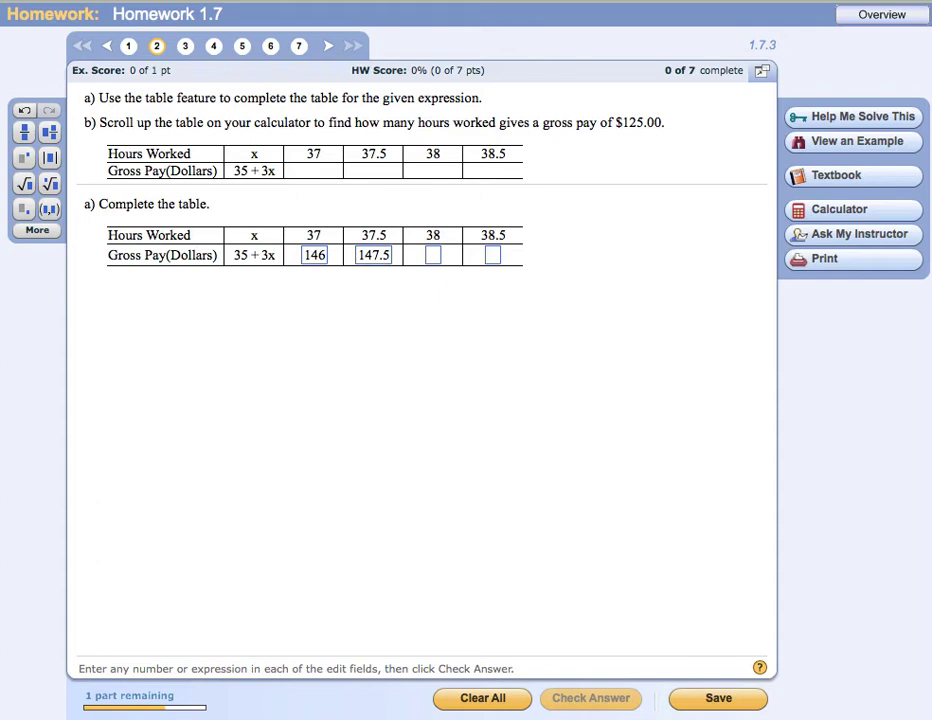
pyautogui.click(432, 255)
pyautogui.write('149')
pyautogui.click(493, 257)
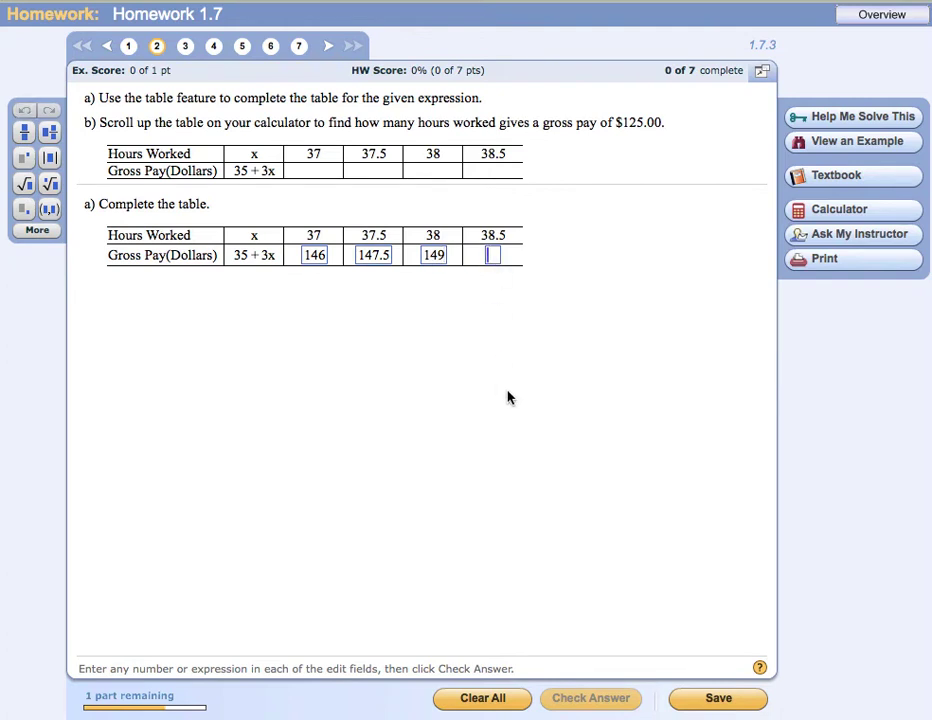
pyautogui.write('150.5')
pyautogui.click(532, 416)
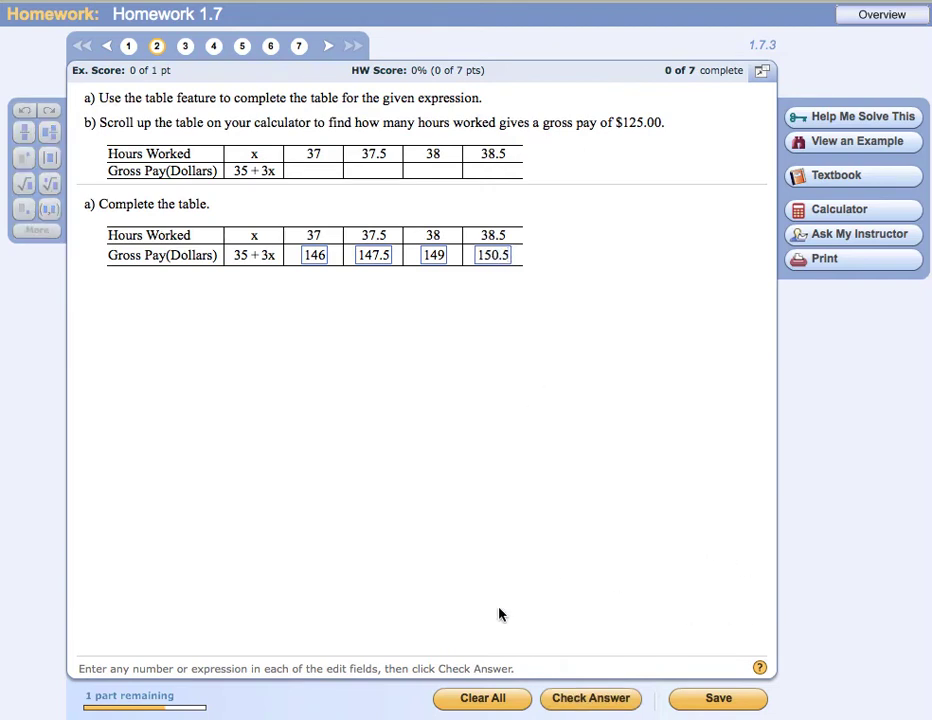
pyautogui.click(590, 700)
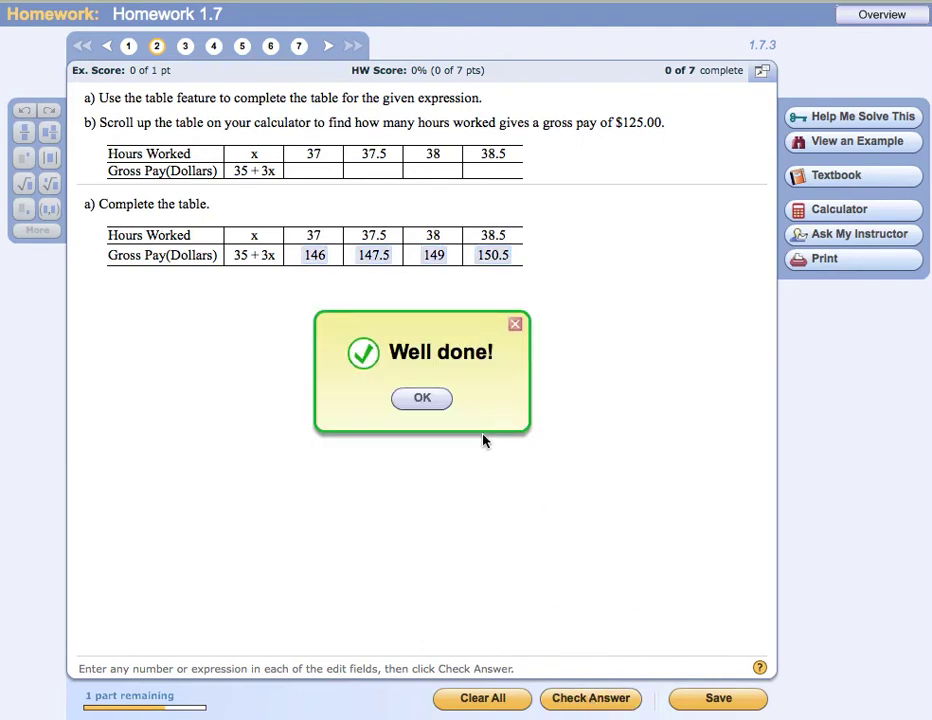
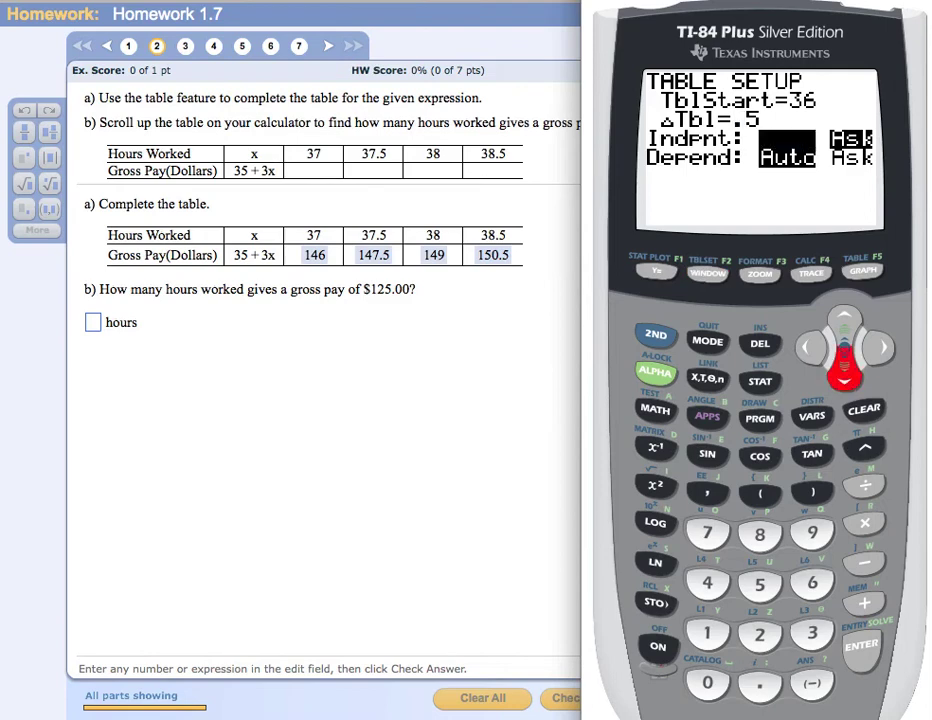
# Set the calculator's independent variable to Auto in the table setup and display the table
pyautogui.click(858, 648)
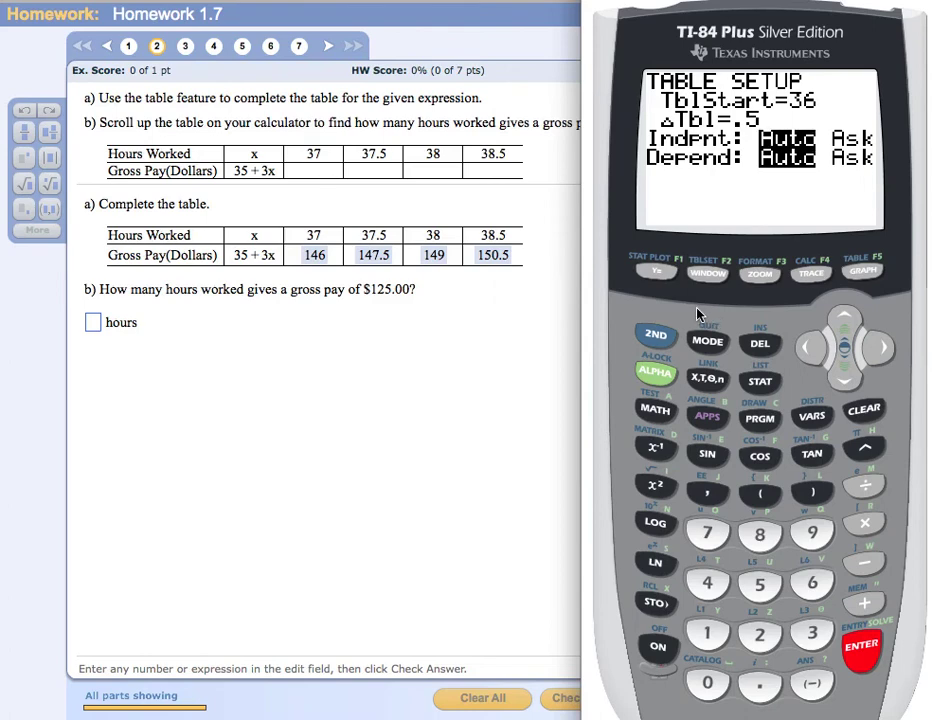
pyautogui.click(655, 339)
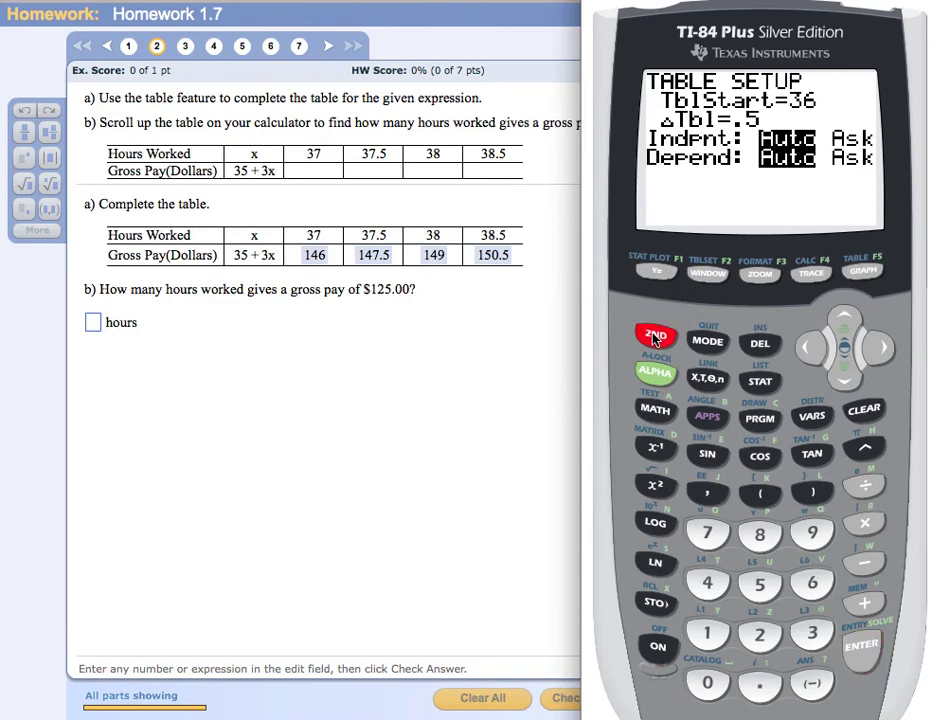
pyautogui.click(862, 271)
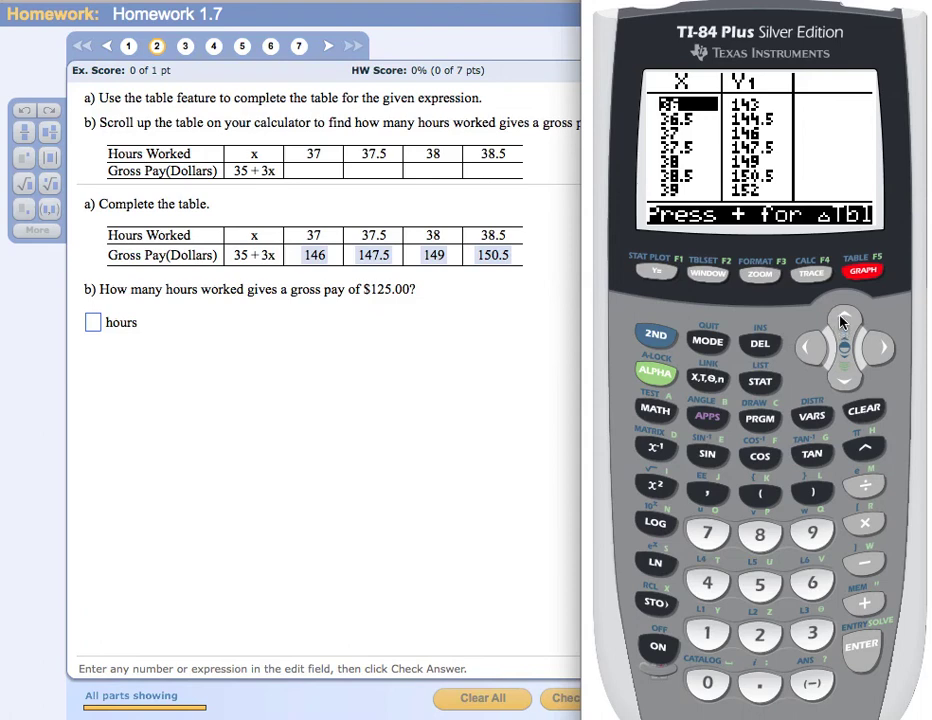
# Search the table's X values below 36 for the hours at which Y1 equals 125
pyautogui.click(842, 320)
pyautogui.click(842, 320)
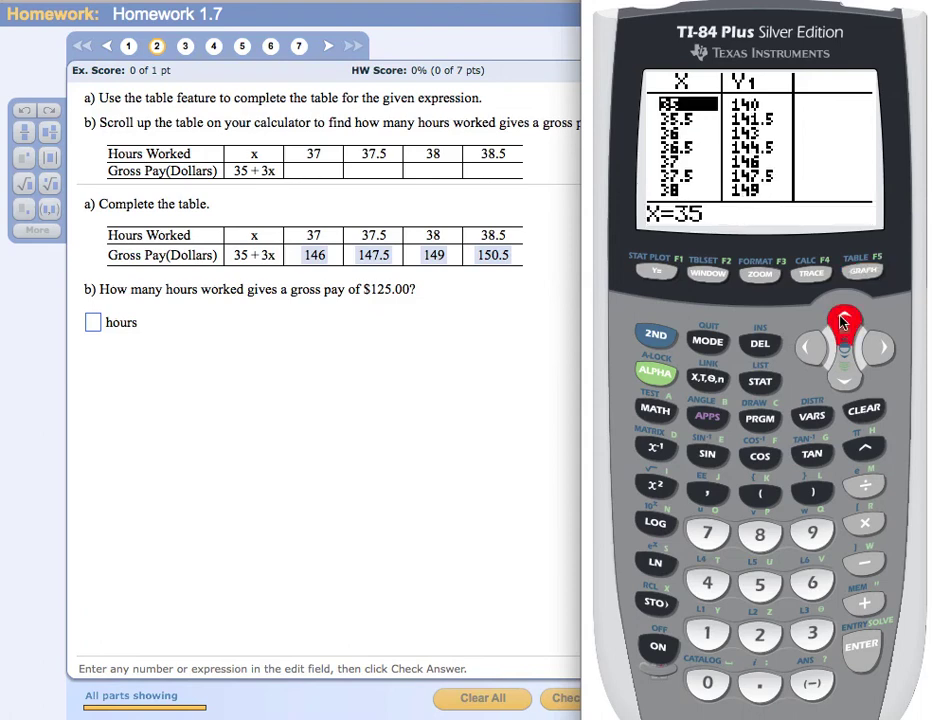
pyautogui.click(842, 320)
pyautogui.click(842, 320)
pyautogui.click(842, 320)
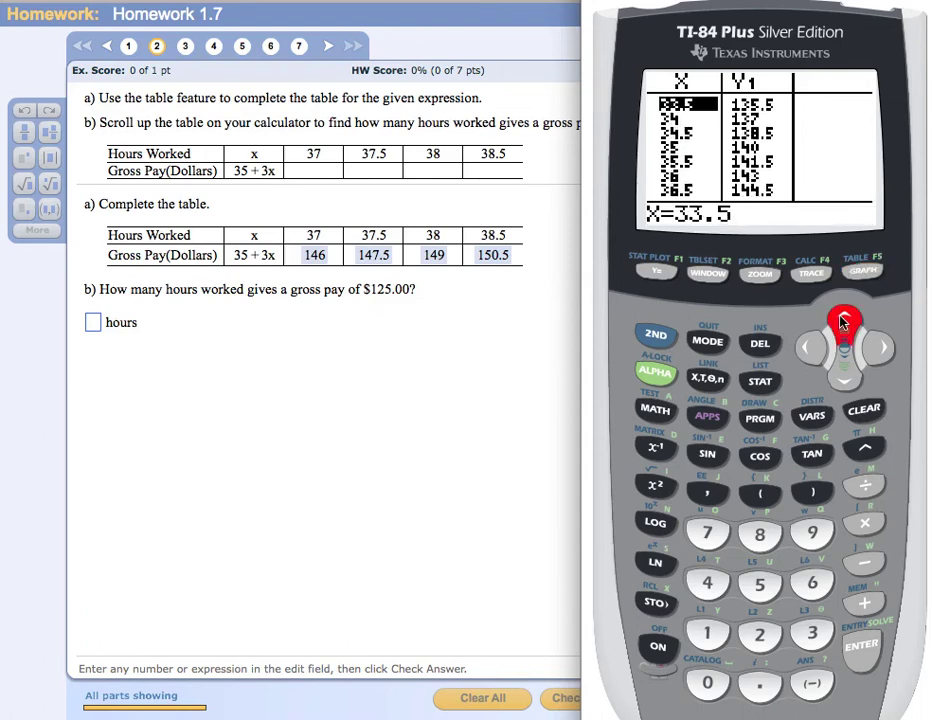
pyautogui.click(842, 320)
pyautogui.click(842, 320)
pyautogui.click(842, 320)
pyautogui.click(842, 320)
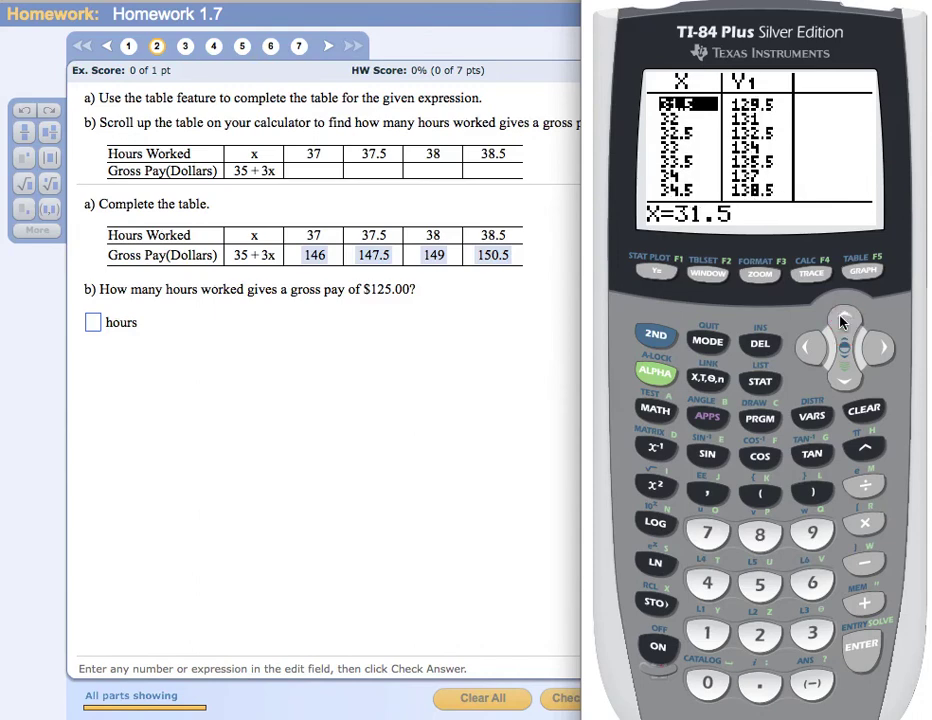
pyautogui.click(842, 320)
pyautogui.click(842, 320)
pyautogui.click(842, 320)
pyautogui.click(842, 320)
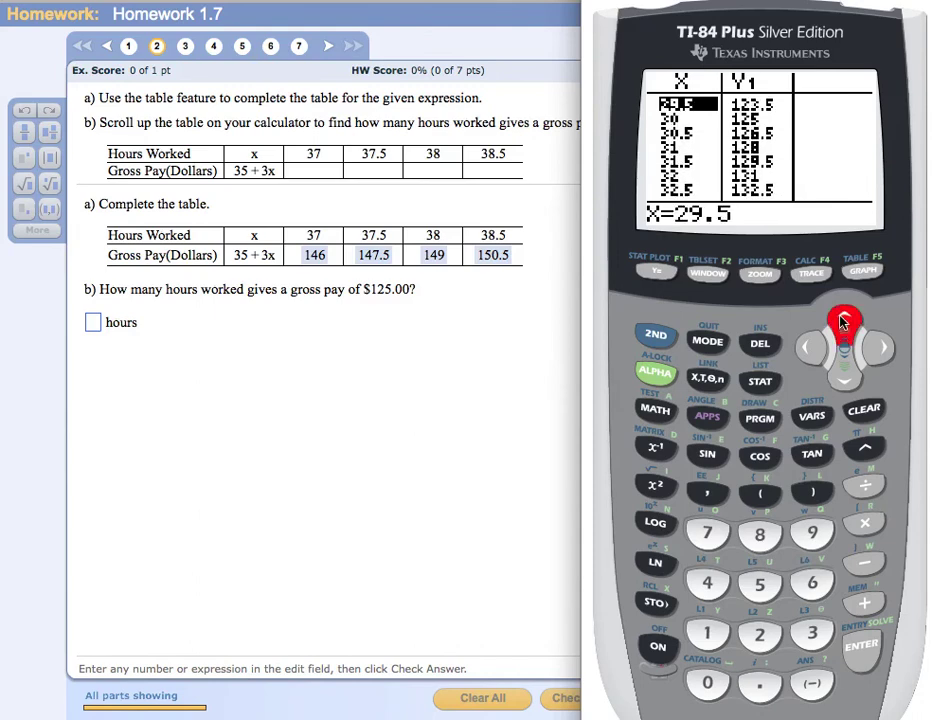
pyautogui.click(844, 379)
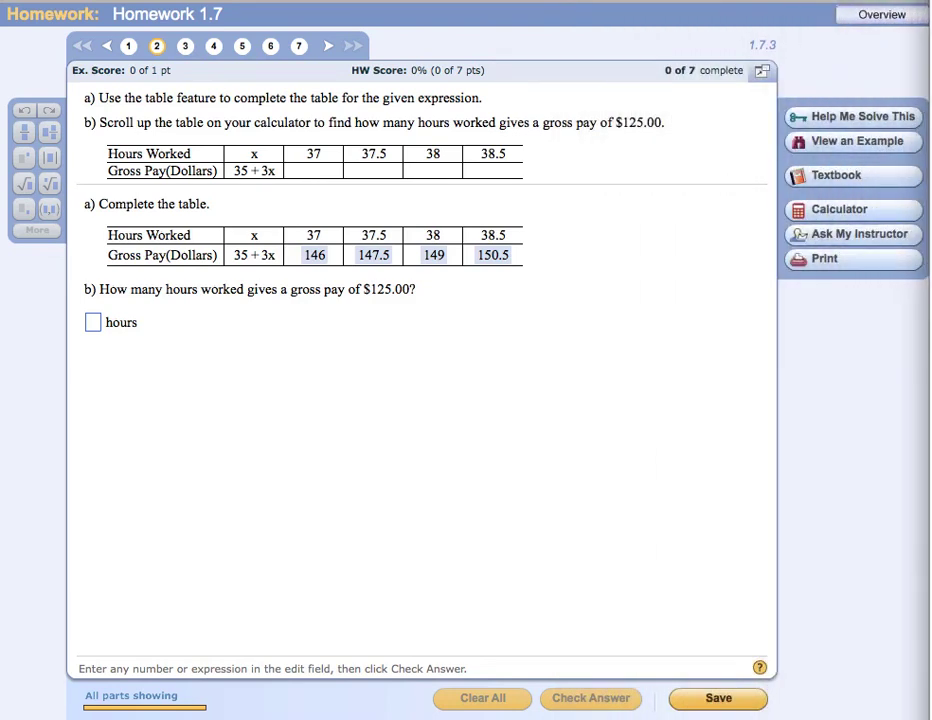
# Answer part b of the homework question with 30 hours, check the answer and dismiss the feedback
pyautogui.click(93, 322)
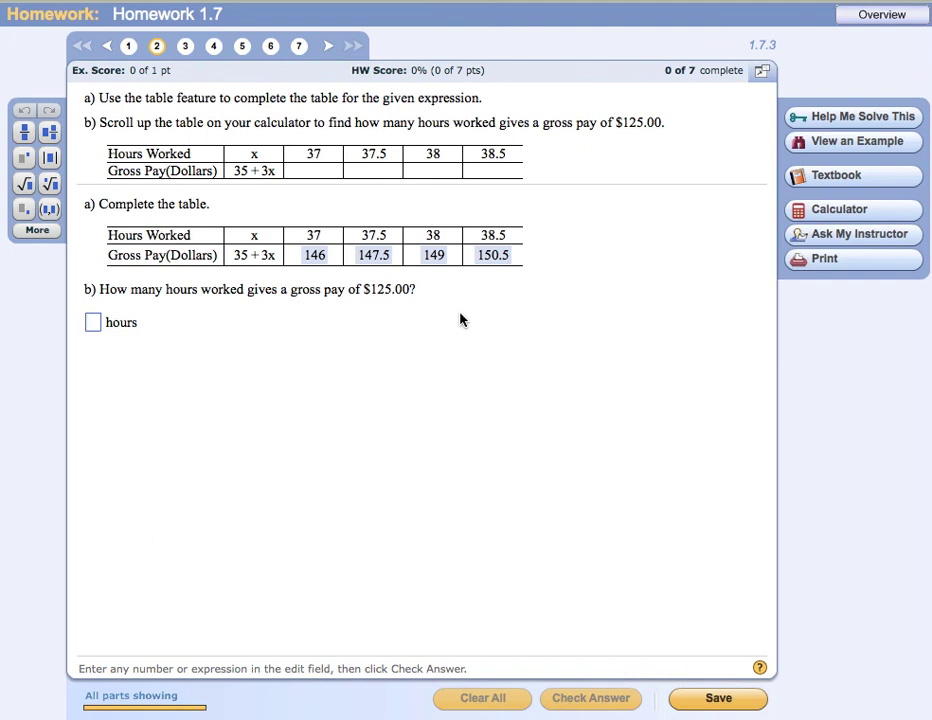
pyautogui.write('30')
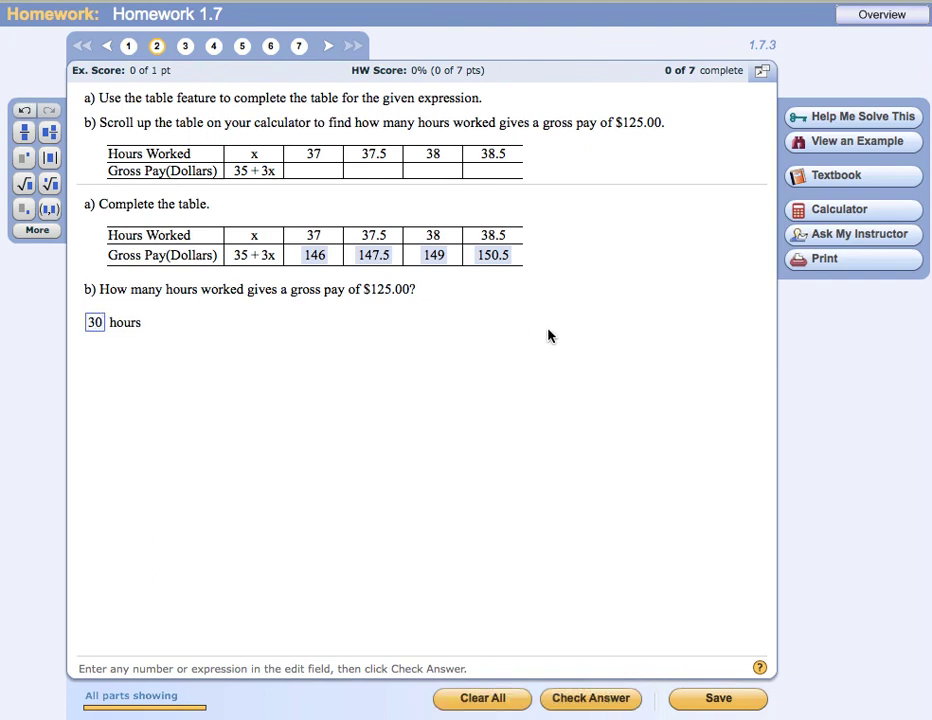
pyautogui.click(592, 699)
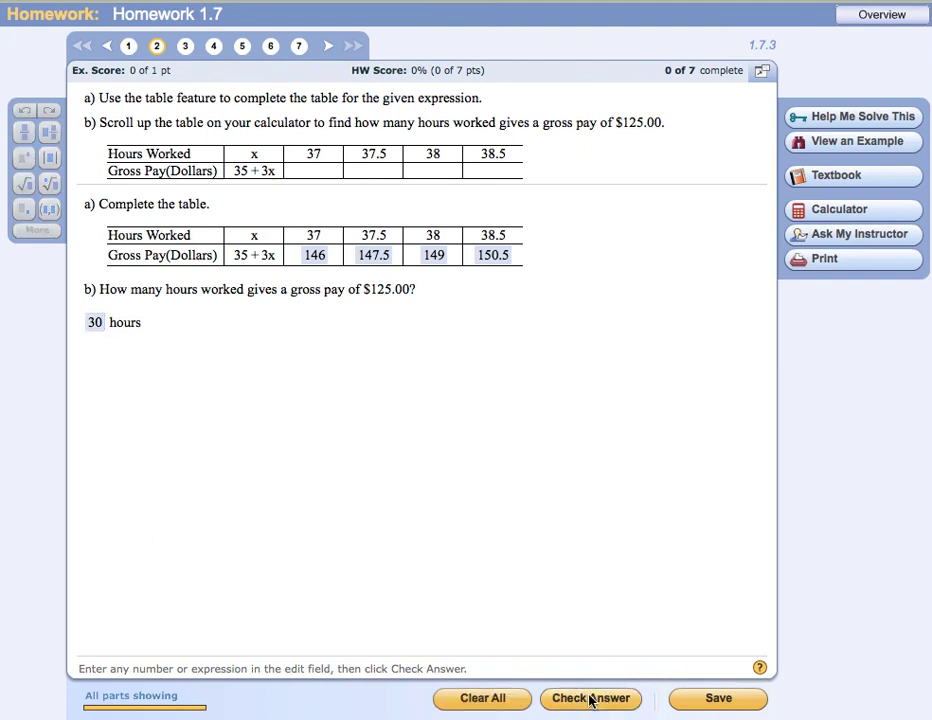
pyautogui.click(420, 398)
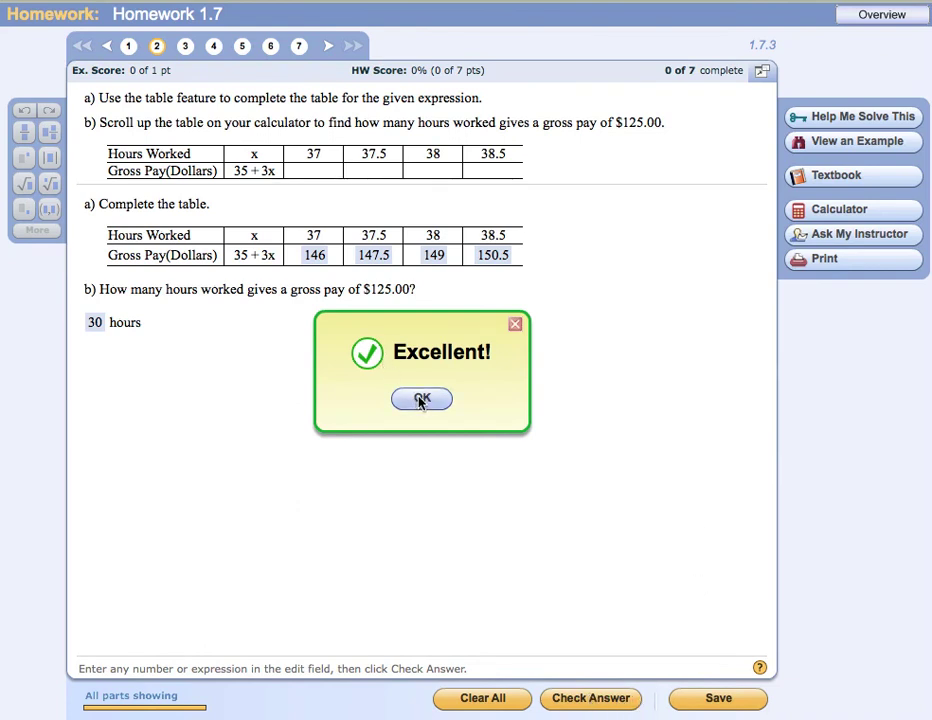